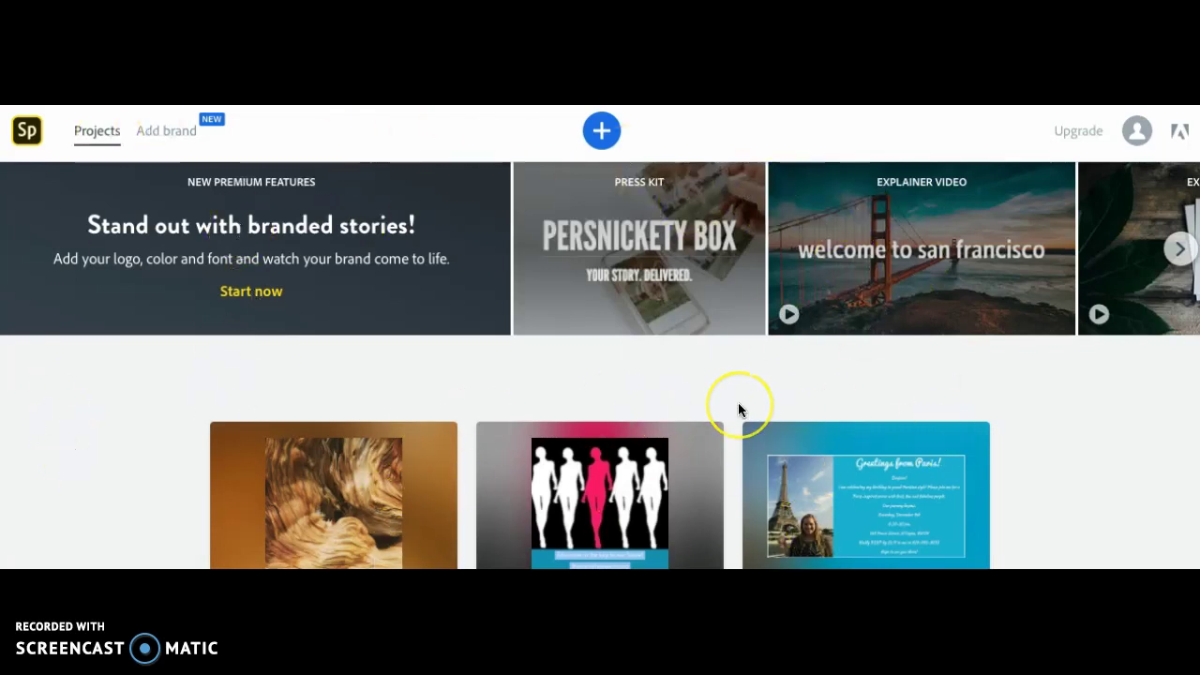
Create a new Post and start it from scratch instead of from a template
{"action": "left_click", "coordinate": [602, 131]}
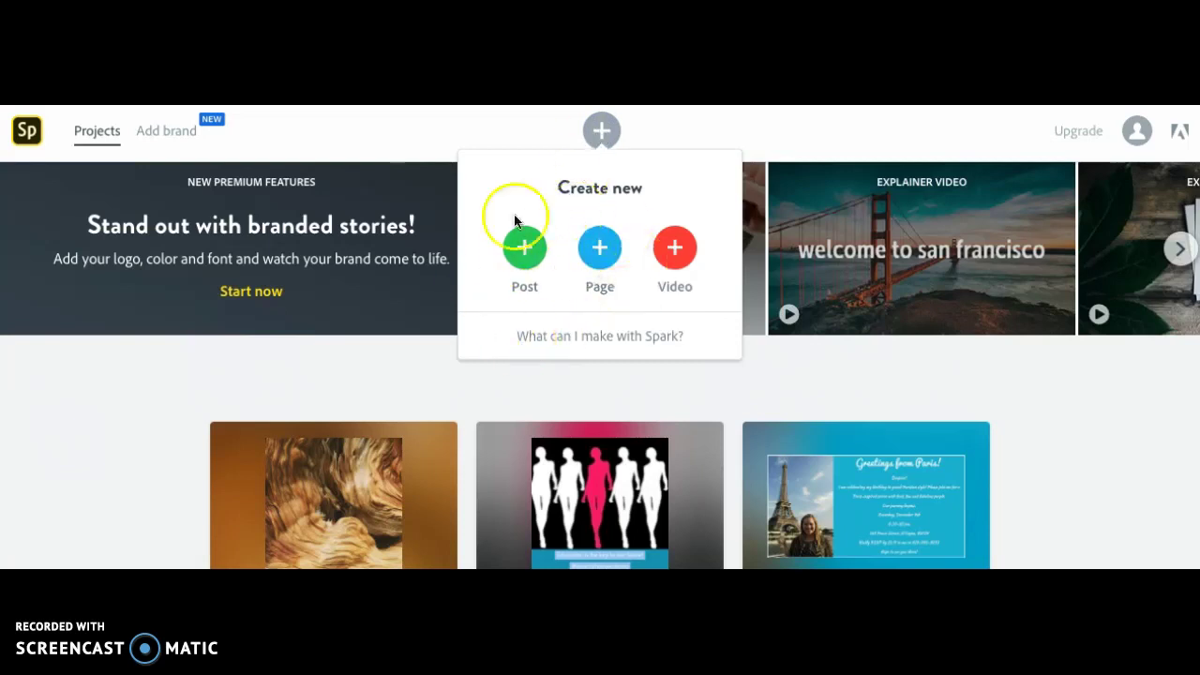
{"action": "left_click", "coordinate": [531, 262]}
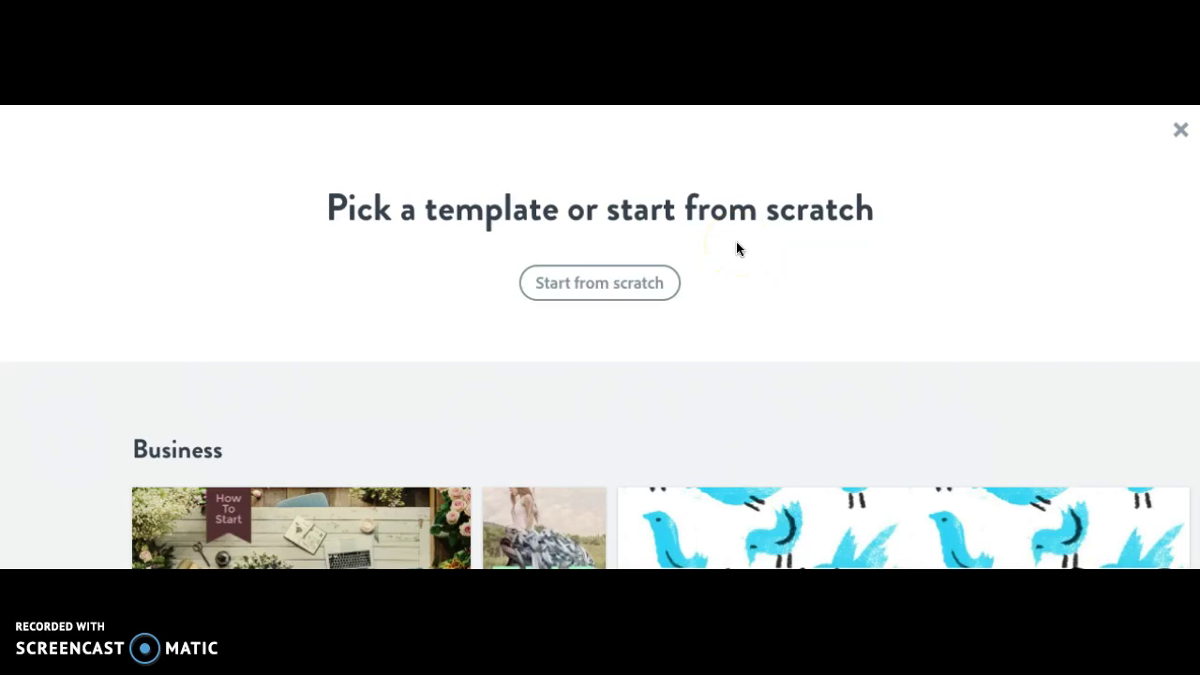
{"action": "left_click", "coordinate": [574, 293]}
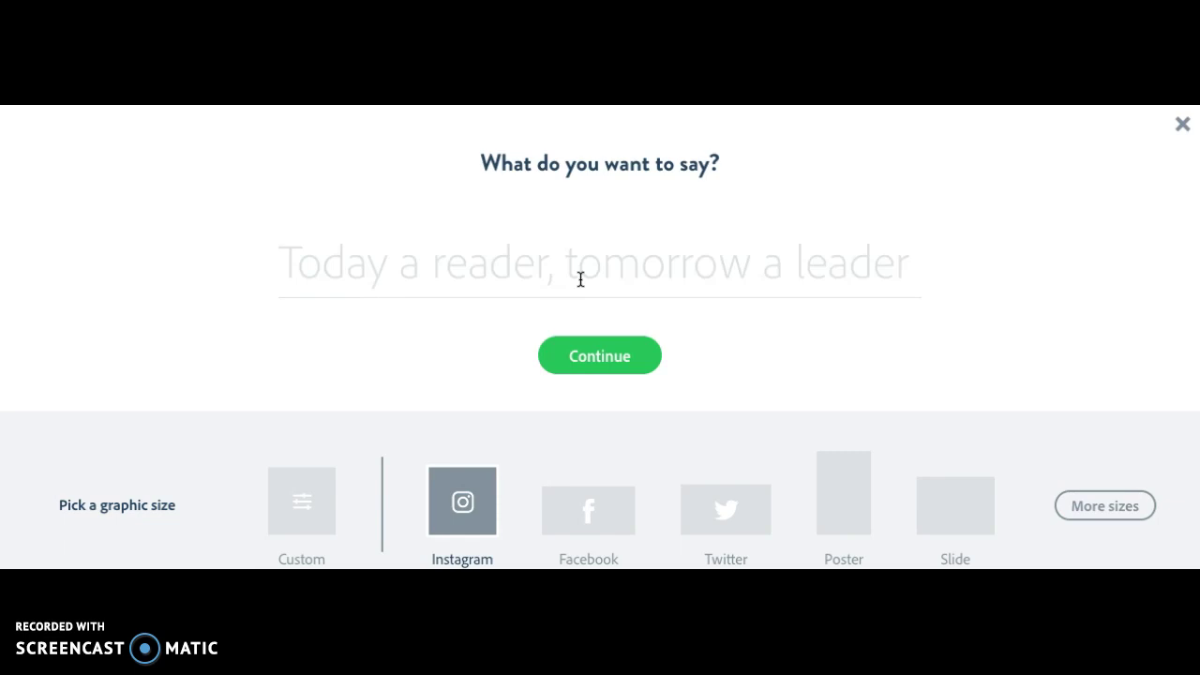
Enter "Every child deserves and education #istandwithmalala" as the post text and create the graphic in Instagram size
{"action": "type", "text": "Every"}
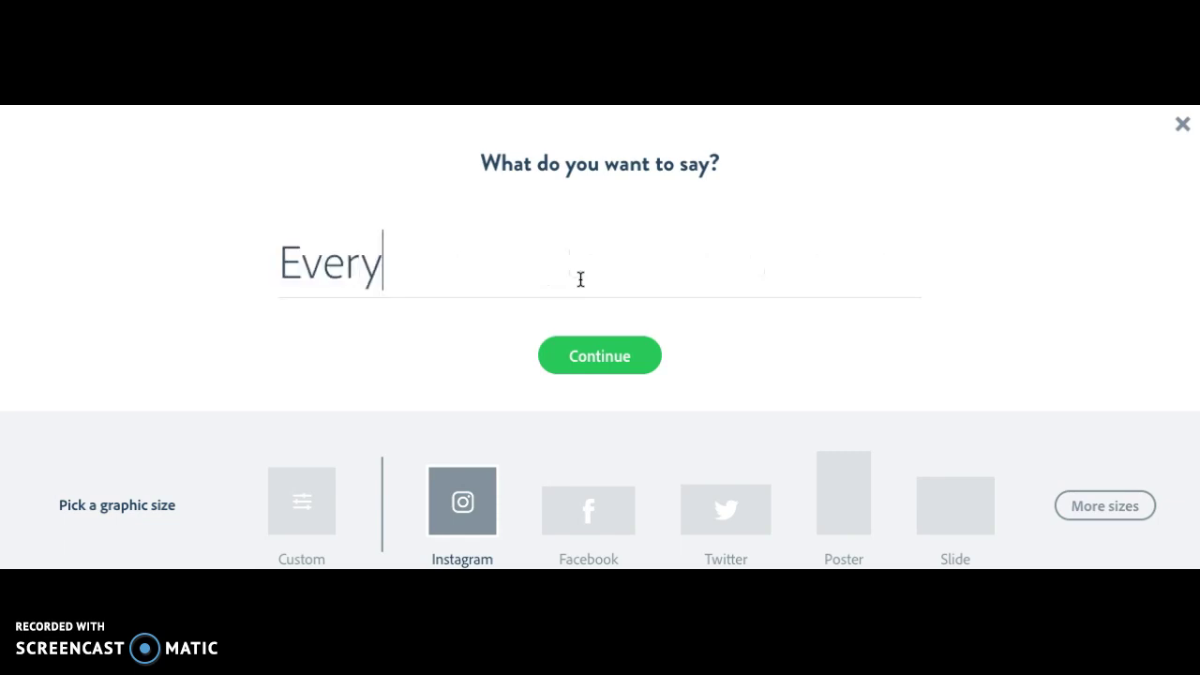
{"action": "type", "text": " child de"}
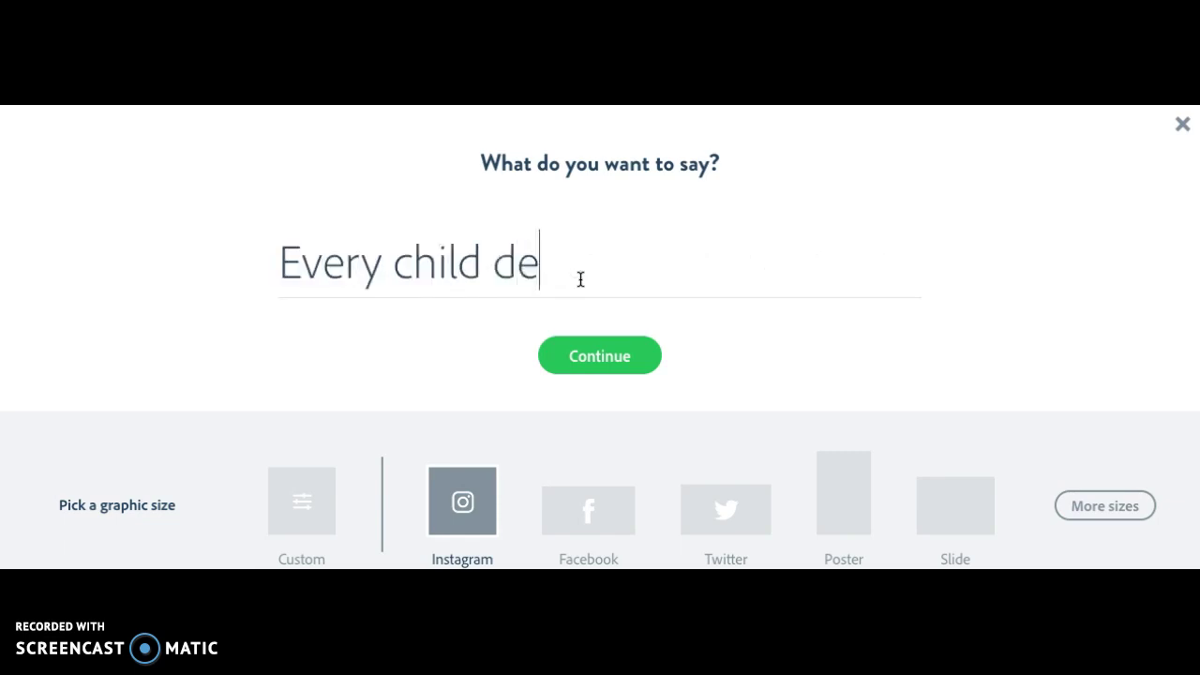
{"action": "type", "text": "serves and education"}
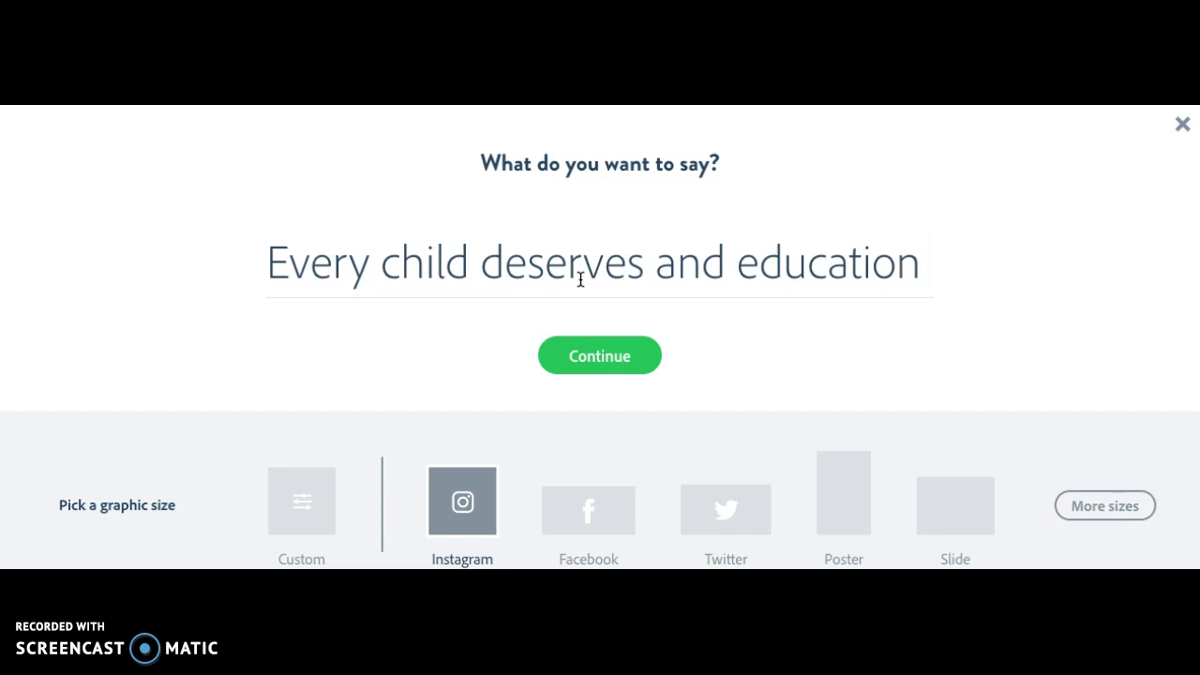
{"action": "type", "text": "#istandwithmalala"}
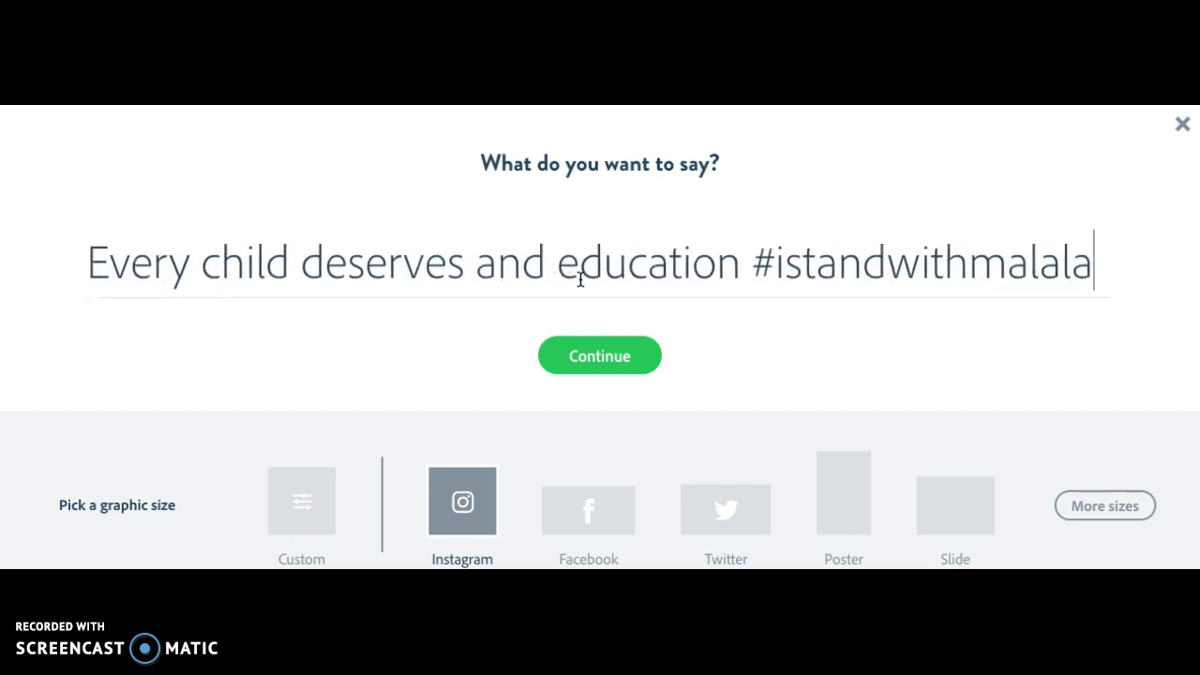
{"action": "type", "text": " #"}
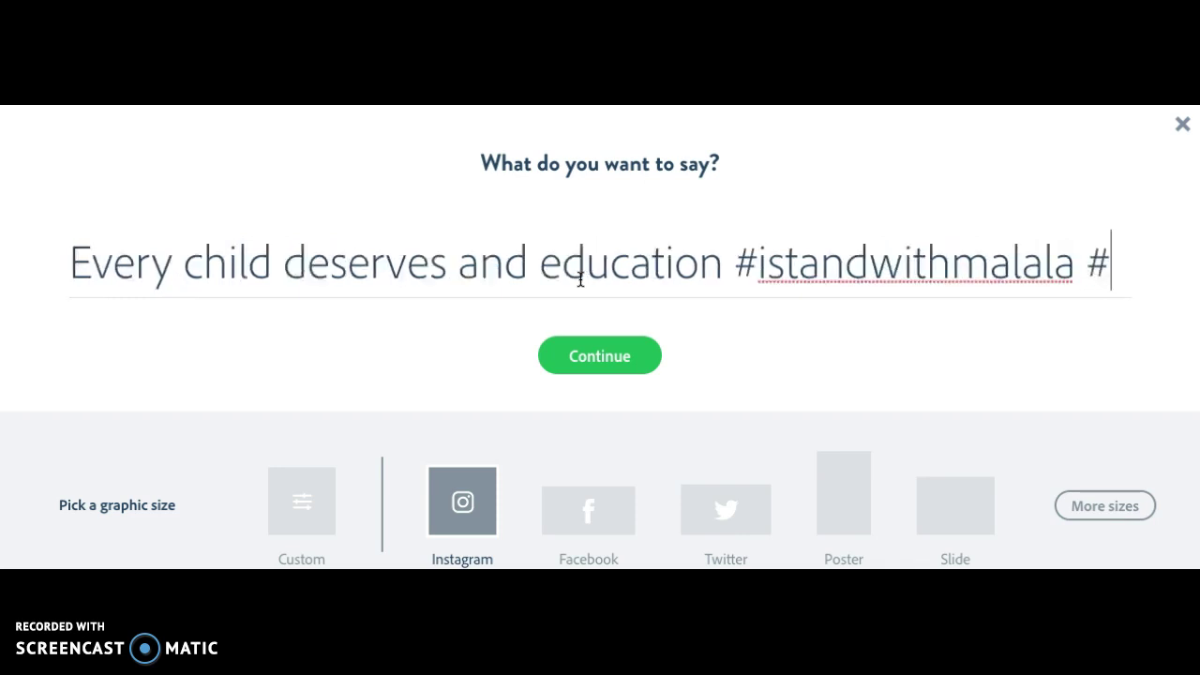
{"action": "key", "text": "BackSpace"}
{"action": "key", "text": "BackSpace"}
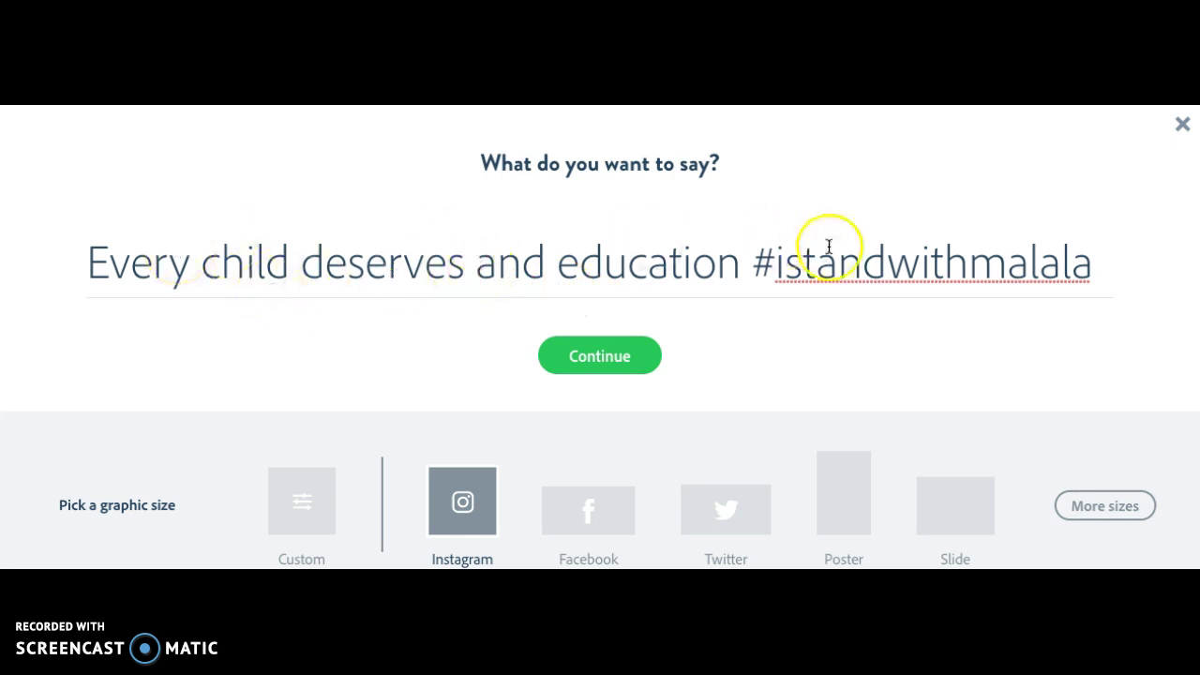
{"action": "left_click", "coordinate": [461, 500]}
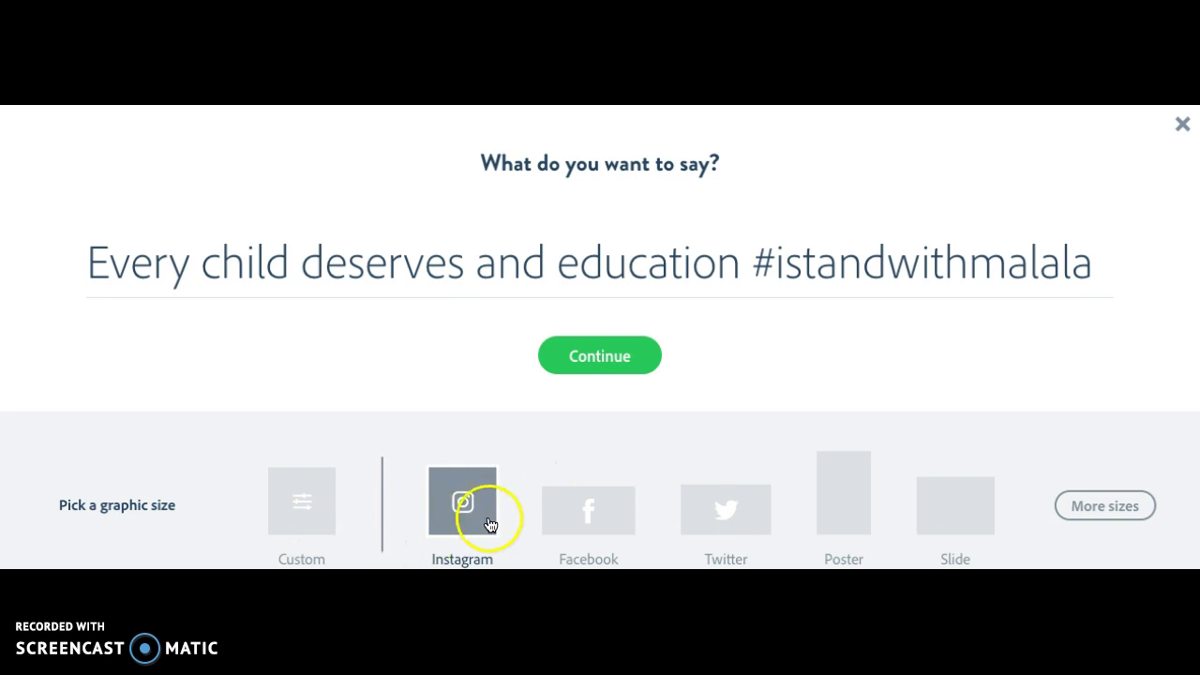
{"action": "left_click", "coordinate": [614, 356]}
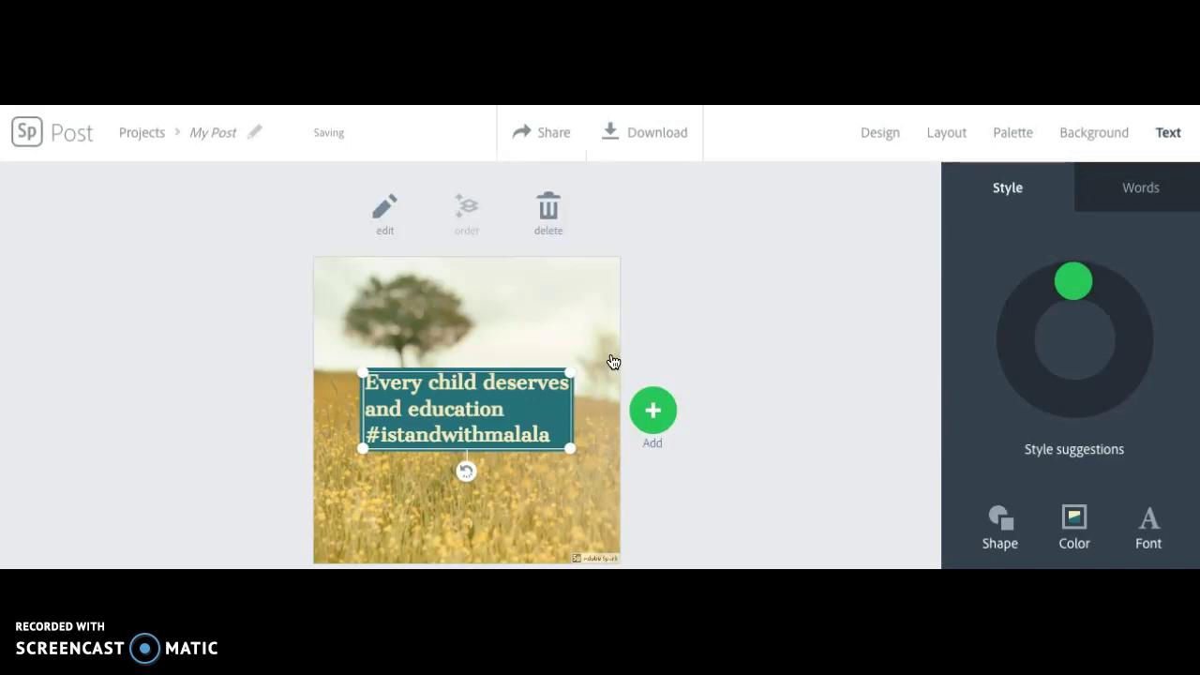
{"action": "left_click", "coordinate": [670, 349]}
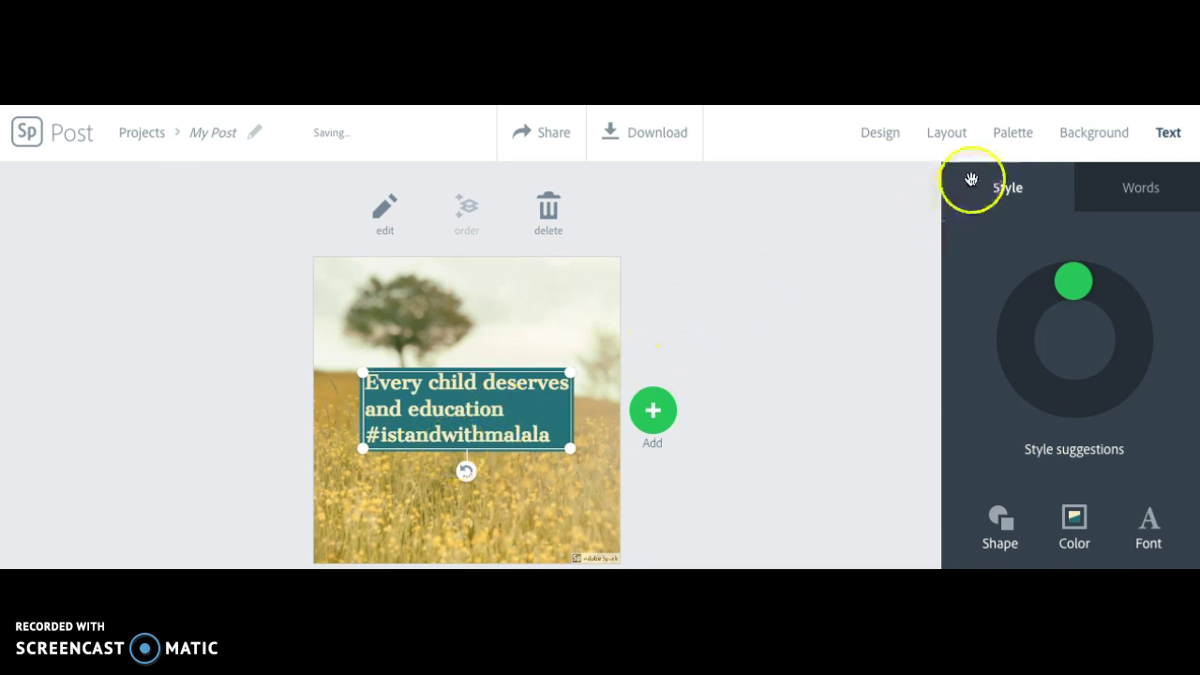
Try several of the Decorative colour palettes on the post
{"action": "left_click", "coordinate": [1013, 138]}
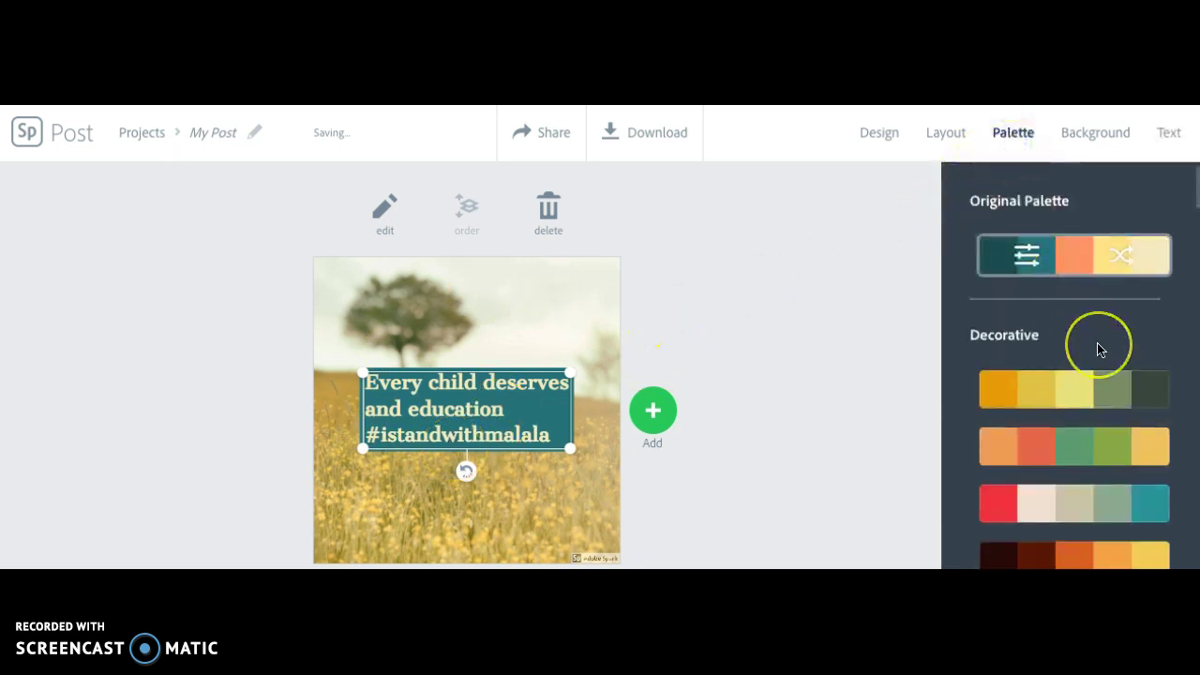
{"action": "scroll", "coordinate": [1097, 348], "scroll_direction": "down", "scroll_amount": 3}
{"action": "scroll", "coordinate": [1098, 347], "scroll_direction": "down", "scroll_amount": 4}
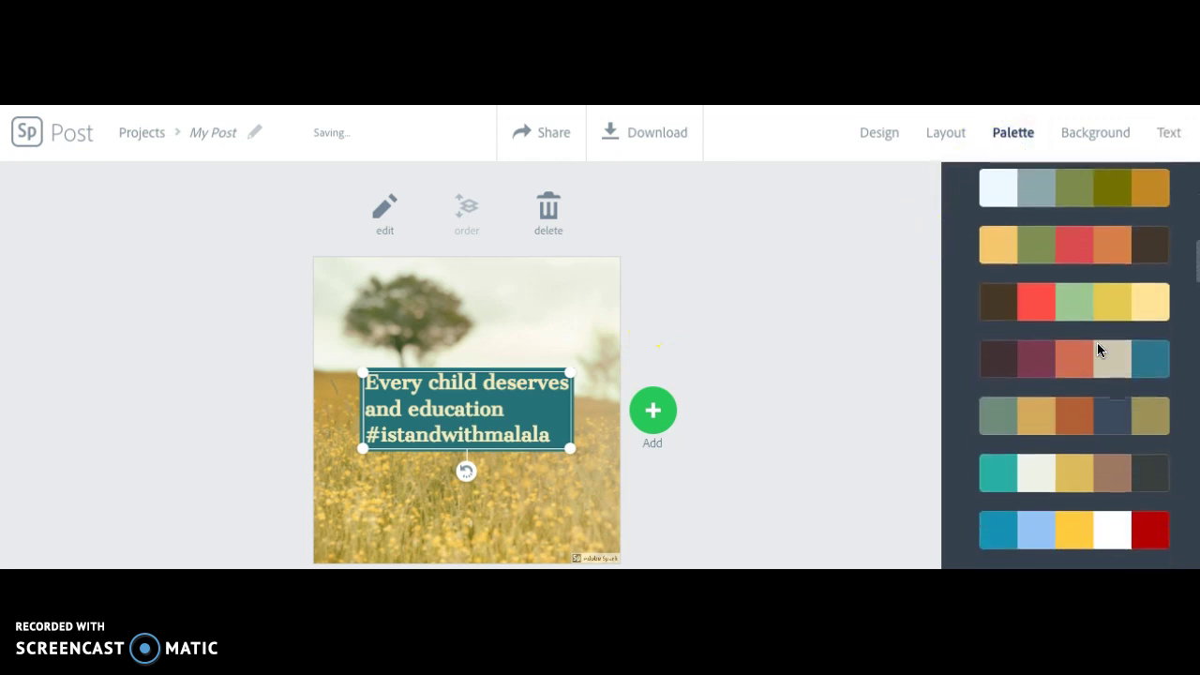
{"action": "left_click", "coordinate": [1026, 197]}
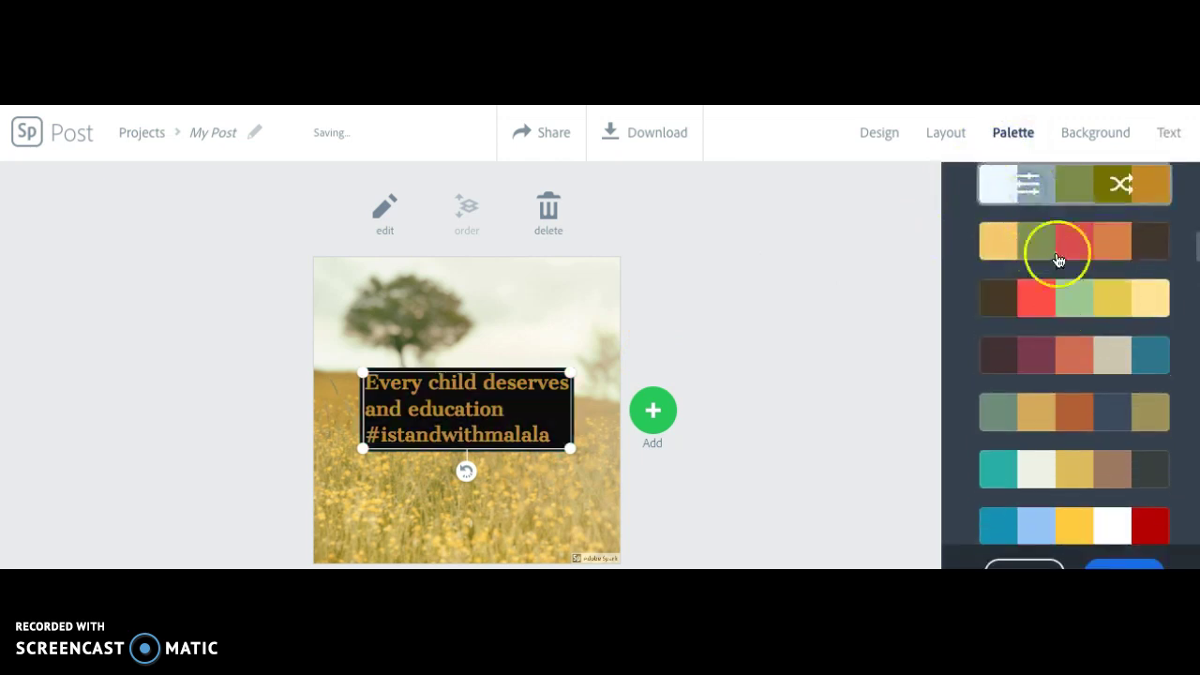
{"action": "left_click", "coordinate": [1054, 300]}
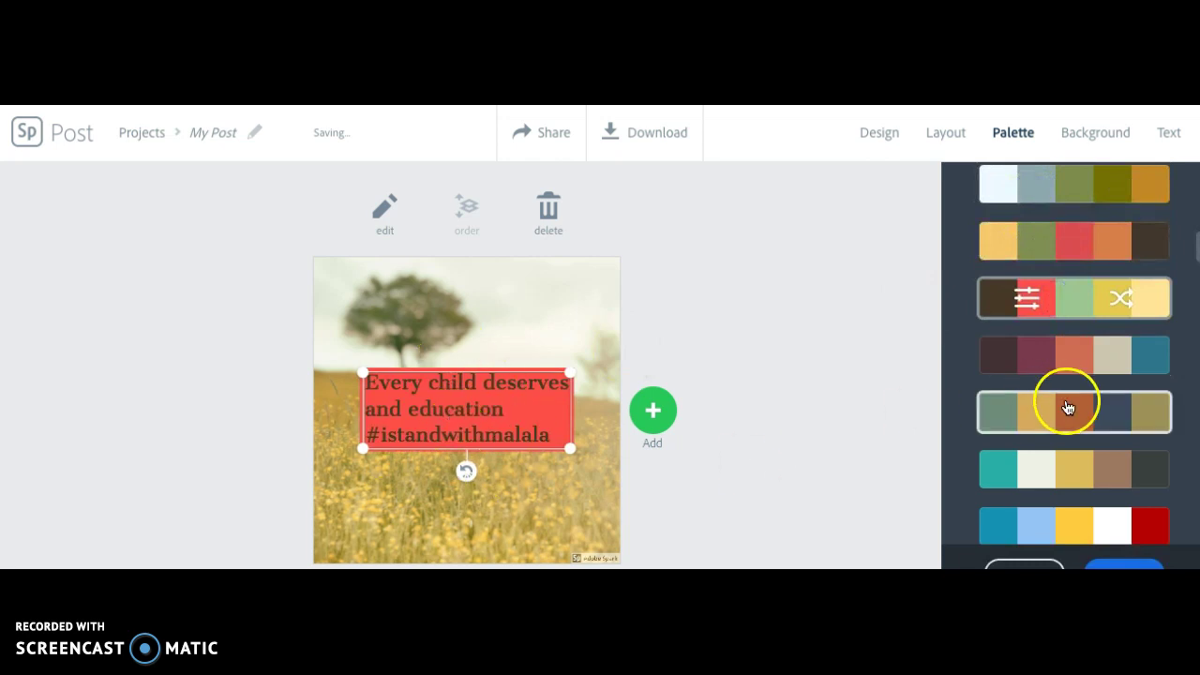
{"action": "left_click", "coordinate": [1071, 460]}
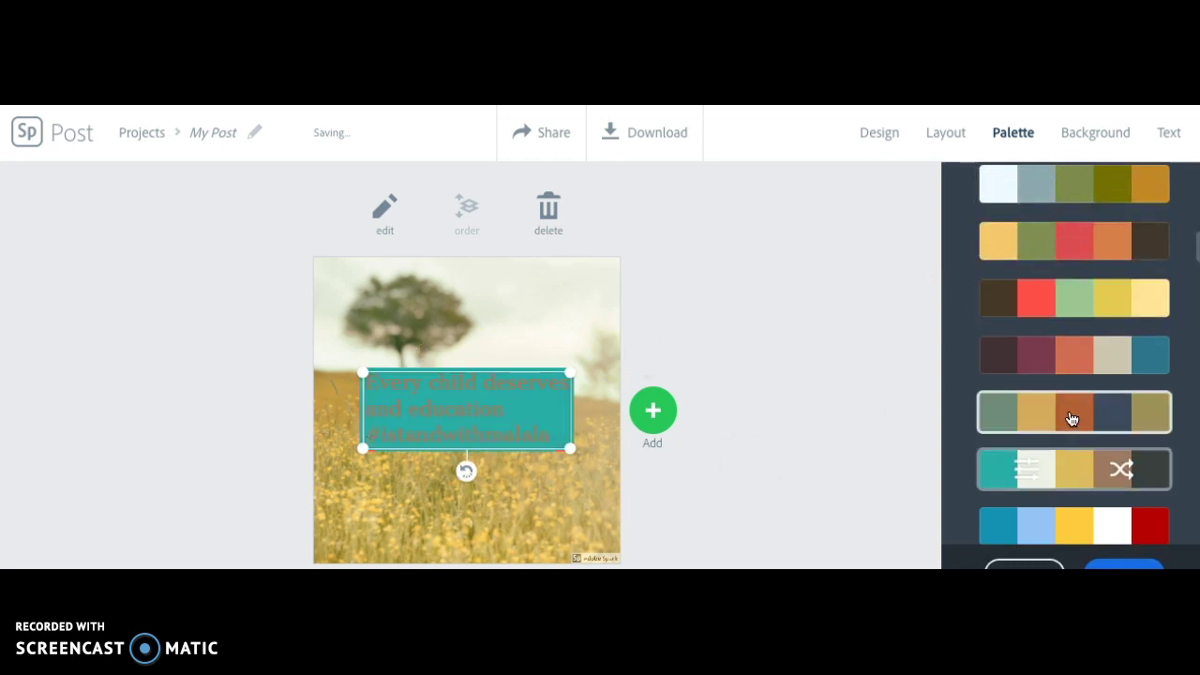
{"action": "left_click", "coordinate": [1071, 413]}
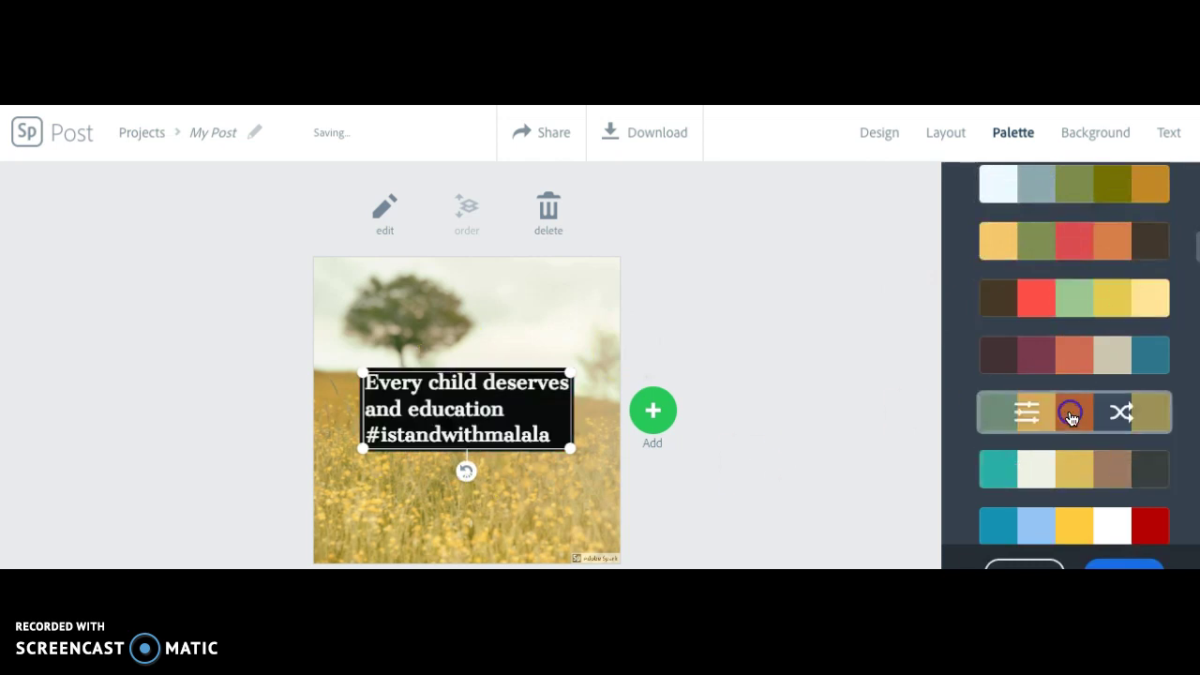
{"action": "left_click", "coordinate": [1029, 532]}
Try several of the Modern colour palettes on the post
{"action": "scroll", "coordinate": [1058, 409], "scroll_direction": "down", "scroll_amount": 5}
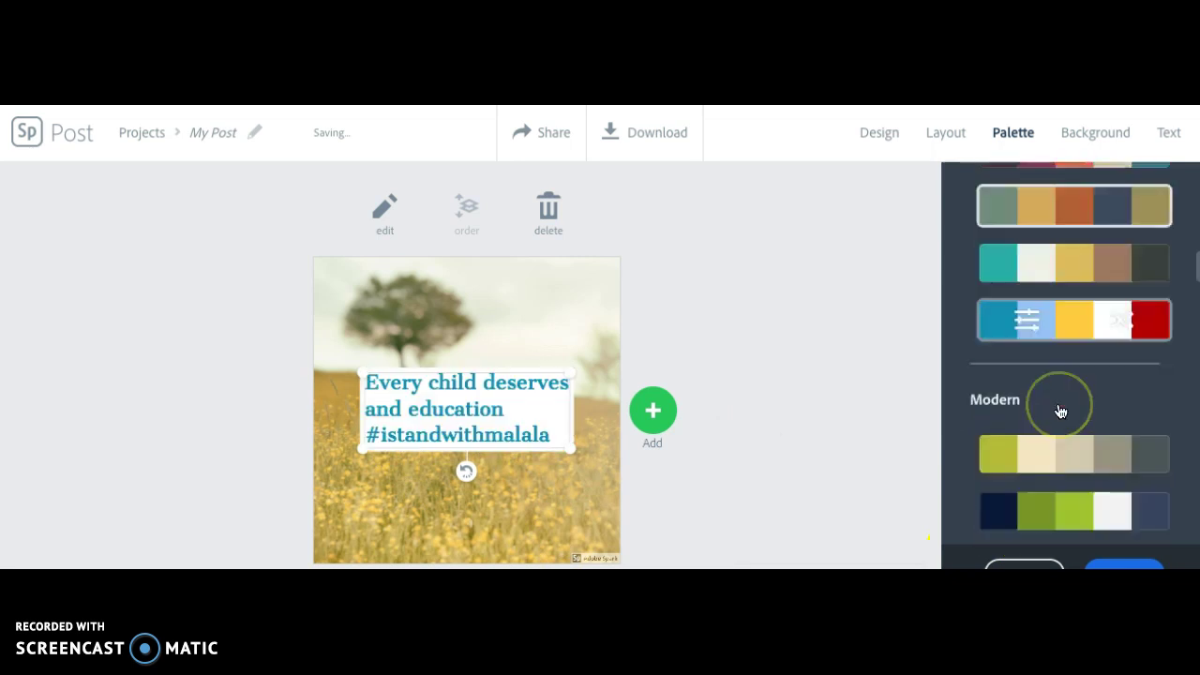
{"action": "left_click", "coordinate": [1059, 411]}
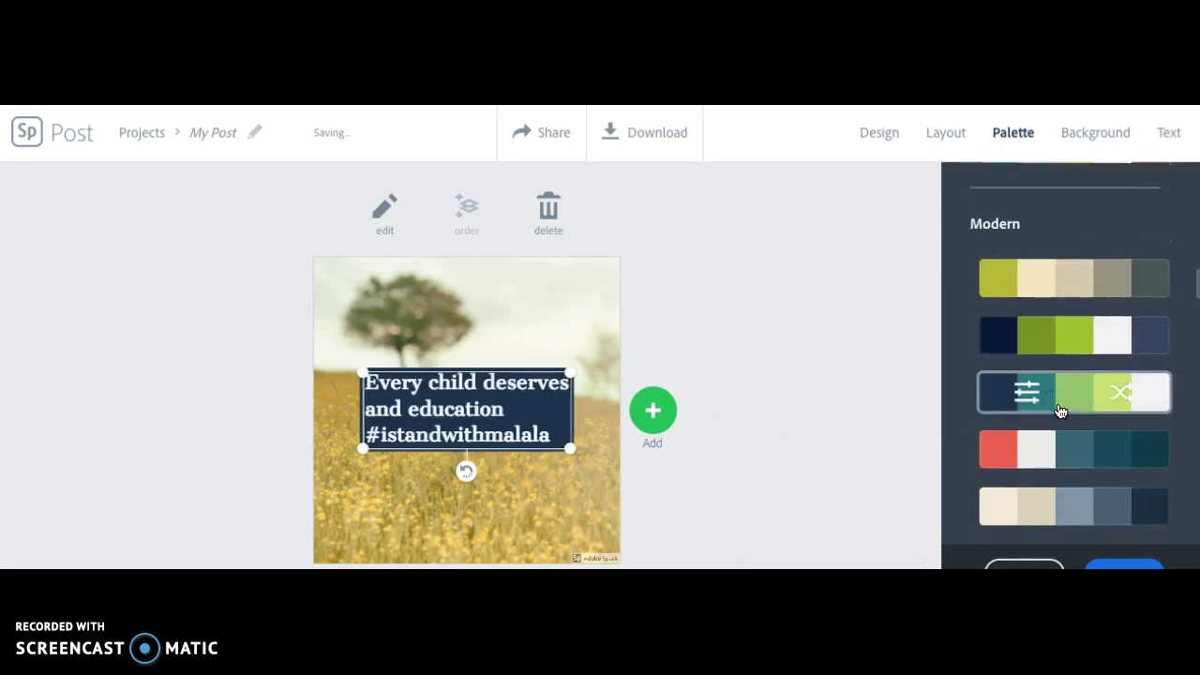
{"action": "left_click", "coordinate": [1052, 337]}
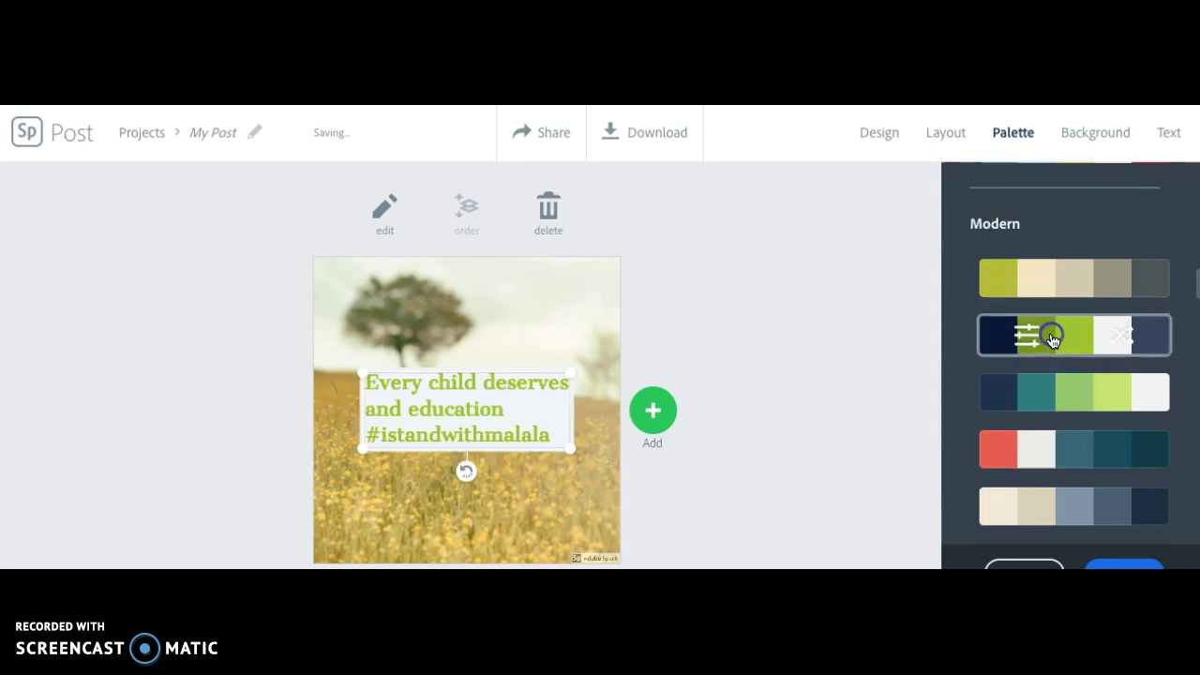
{"action": "left_click", "coordinate": [1048, 280]}
{"action": "scroll", "coordinate": [1083, 417], "scroll_direction": "down", "scroll_amount": 3}
{"action": "scroll", "coordinate": [1083, 418], "scroll_direction": "down", "scroll_amount": 1}
{"action": "left_click", "coordinate": [1069, 424]}
{"action": "left_click", "coordinate": [1058, 369]}
Compare further colour palettes and apply the one with pale blue, orange-red, orange, olive and dark green
{"action": "scroll", "coordinate": [1058, 371], "scroll_direction": "down", "scroll_amount": 3}
{"action": "left_click", "coordinate": [1060, 398]}
{"action": "left_click", "coordinate": [1054, 456]}
{"action": "left_click", "coordinate": [1055, 506]}
{"action": "scroll", "coordinate": [1056, 516], "scroll_direction": "down", "scroll_amount": 3}
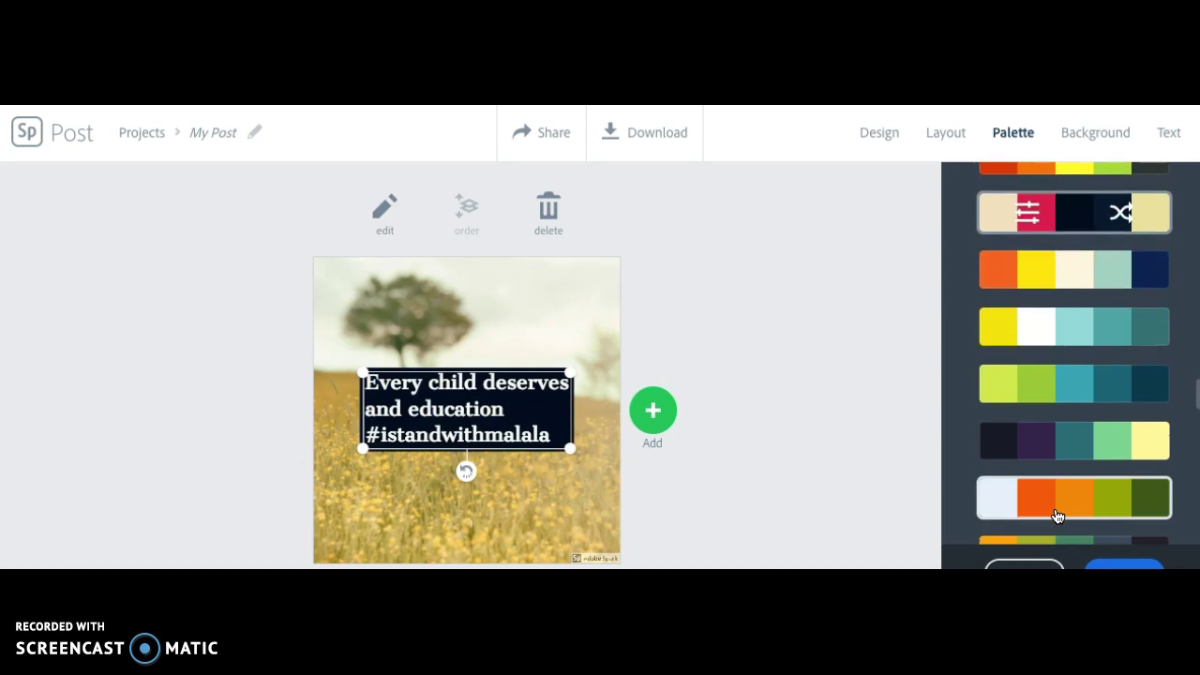
{"action": "left_click", "coordinate": [1054, 452]}
{"action": "left_click", "coordinate": [1060, 510]}
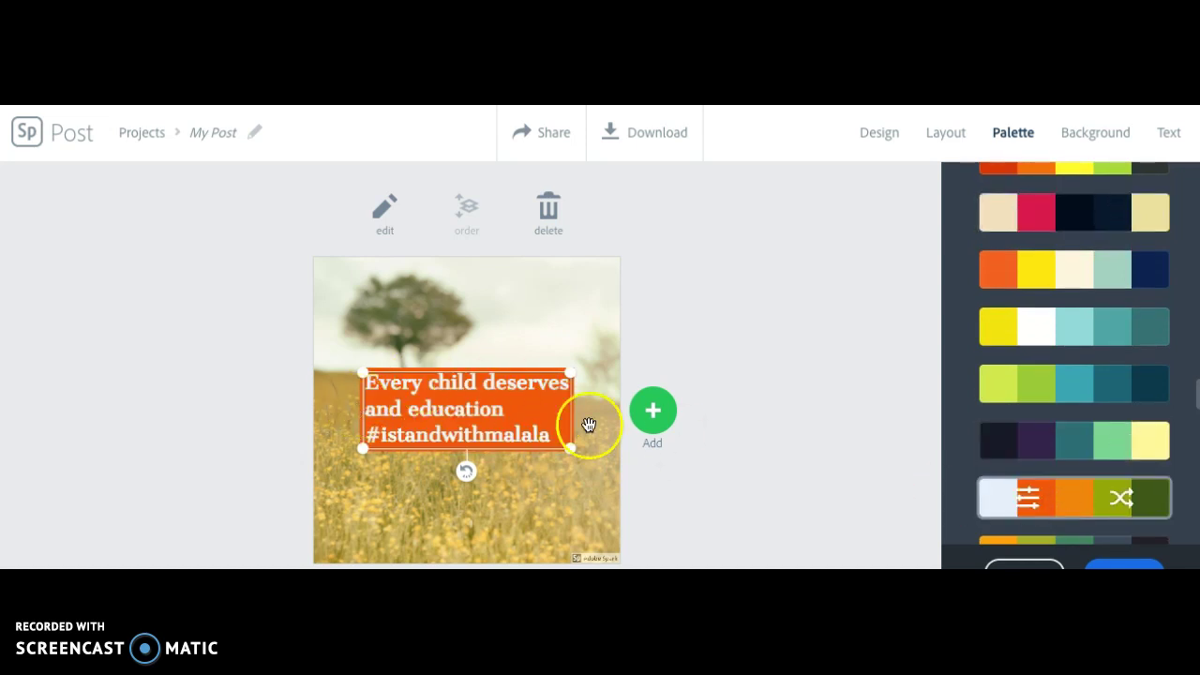
Move the text box to the bottom edge of the image and enlarge it to span the full width in two lines
{"action": "left_click_drag", "start_coordinate": [469, 403], "coordinate": [422, 509]}
{"action": "left_click_drag", "start_coordinate": [560, 556], "coordinate": [609, 556]}
{"action": "left_click_drag", "start_coordinate": [517, 509], "coordinate": [519, 532]}
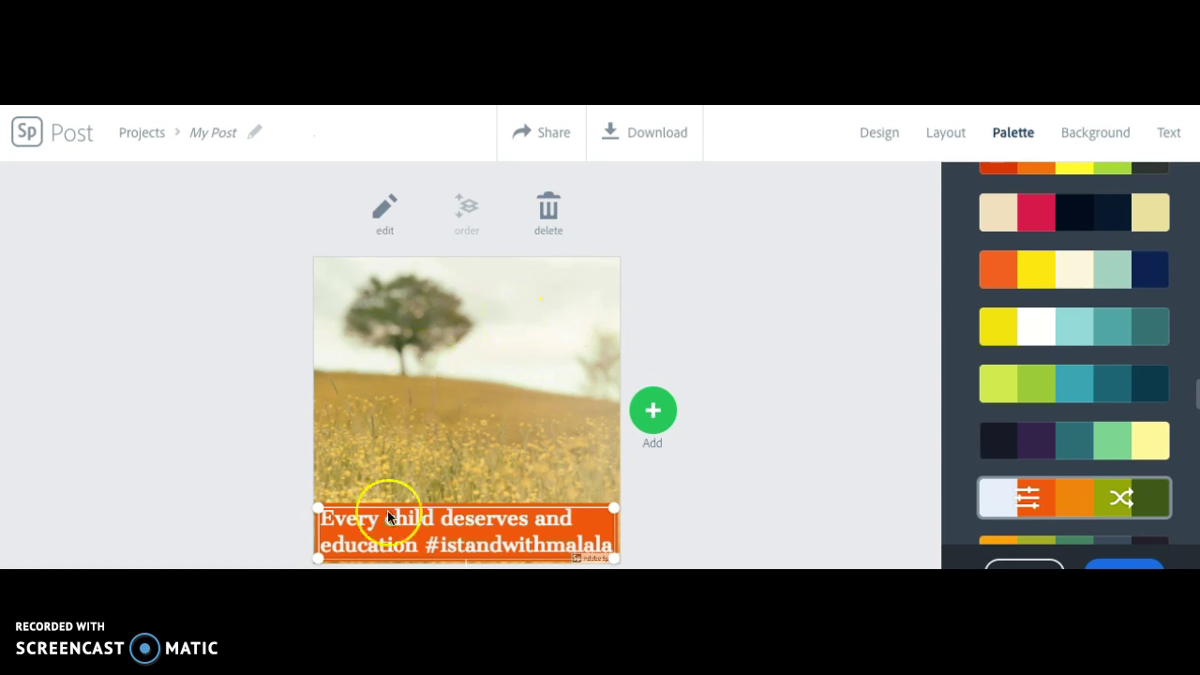
Select the background photo for replacement and examine the "smart women" image results on PublicDomainPictures.net for a suitable picture
{"action": "left_click", "coordinate": [415, 389]}
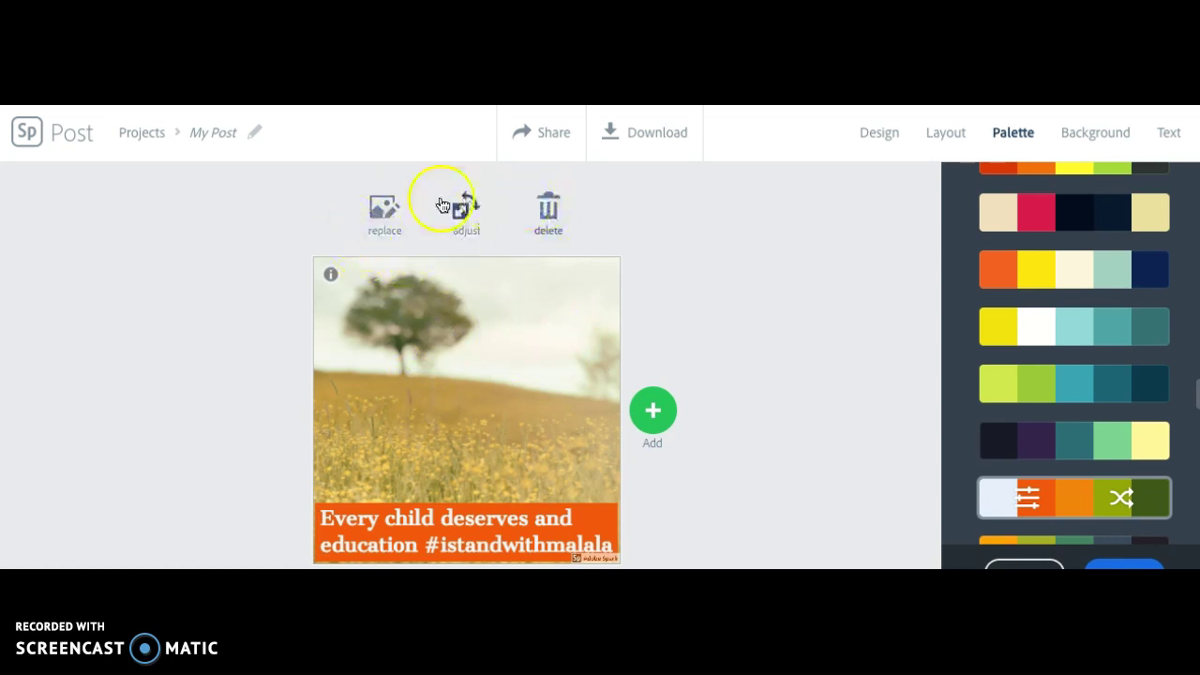
{"action": "left_click", "coordinate": [392, 209]}
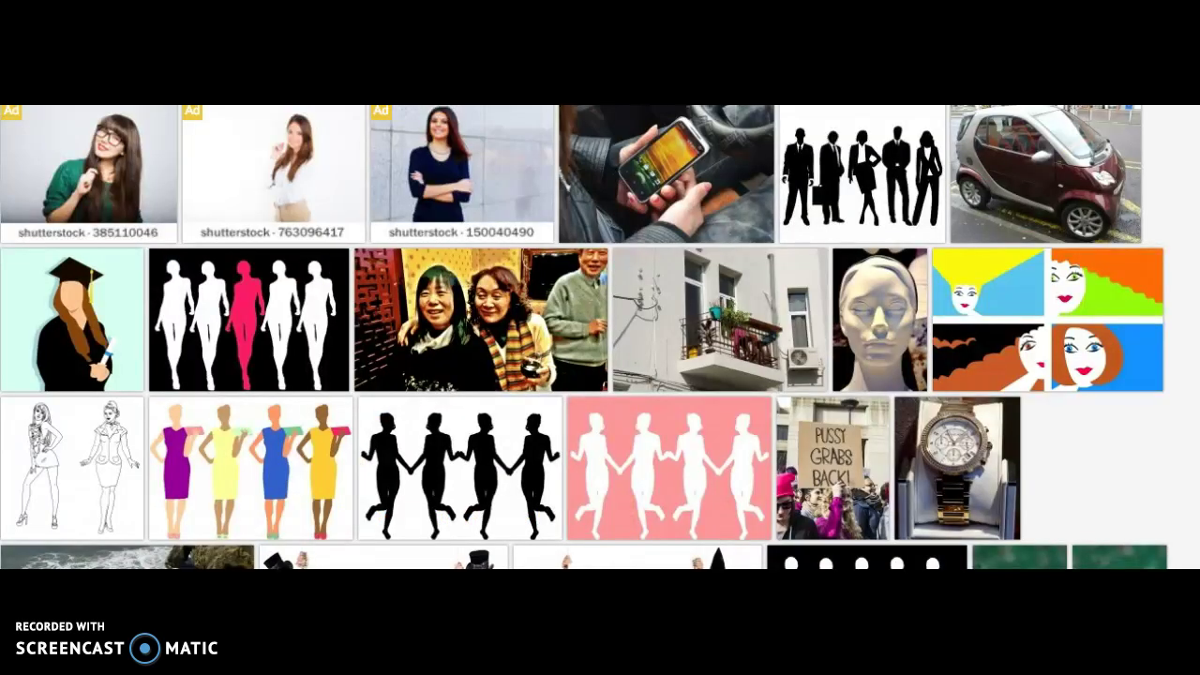
{"action": "scroll", "coordinate": [541, 292], "scroll_direction": "up", "scroll_amount": 3}
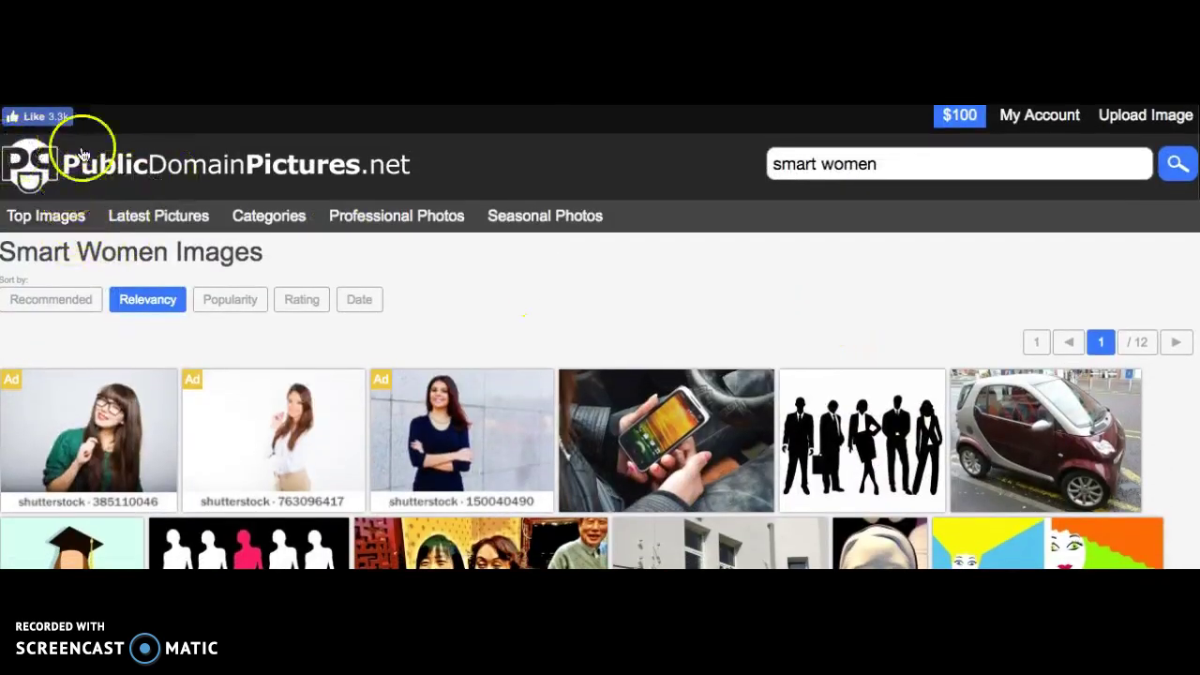
{"action": "left_click", "coordinate": [899, 166]}
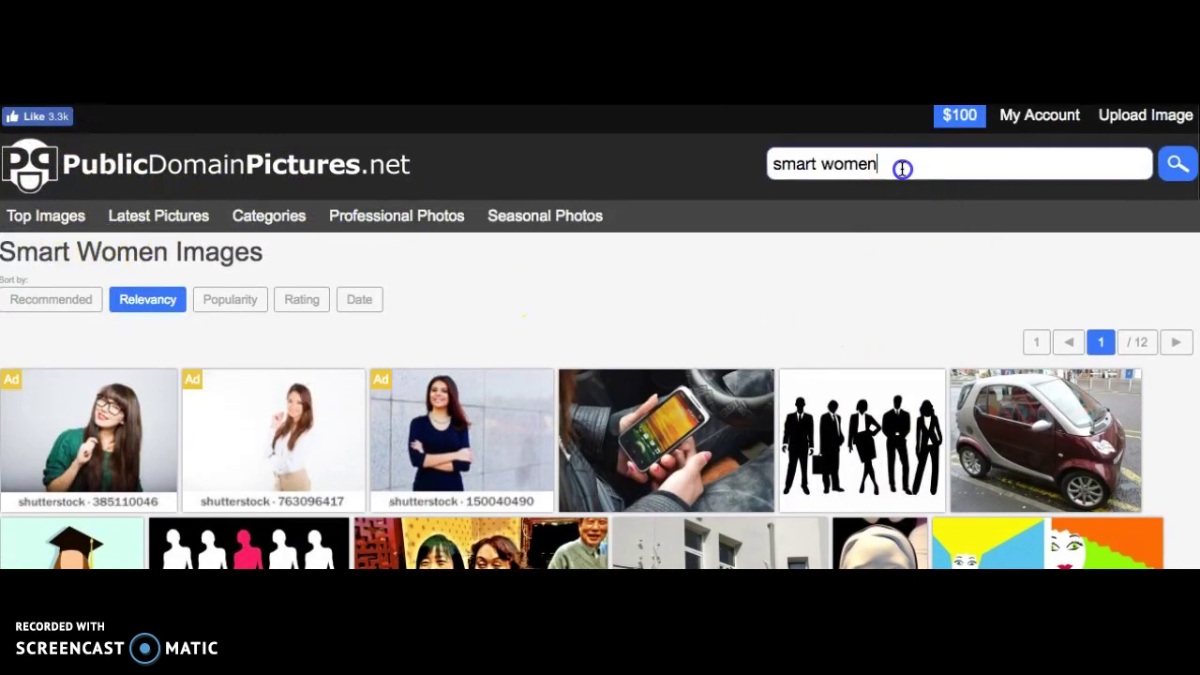
{"action": "left_click_drag", "start_coordinate": [900, 166], "coordinate": [720, 176]}
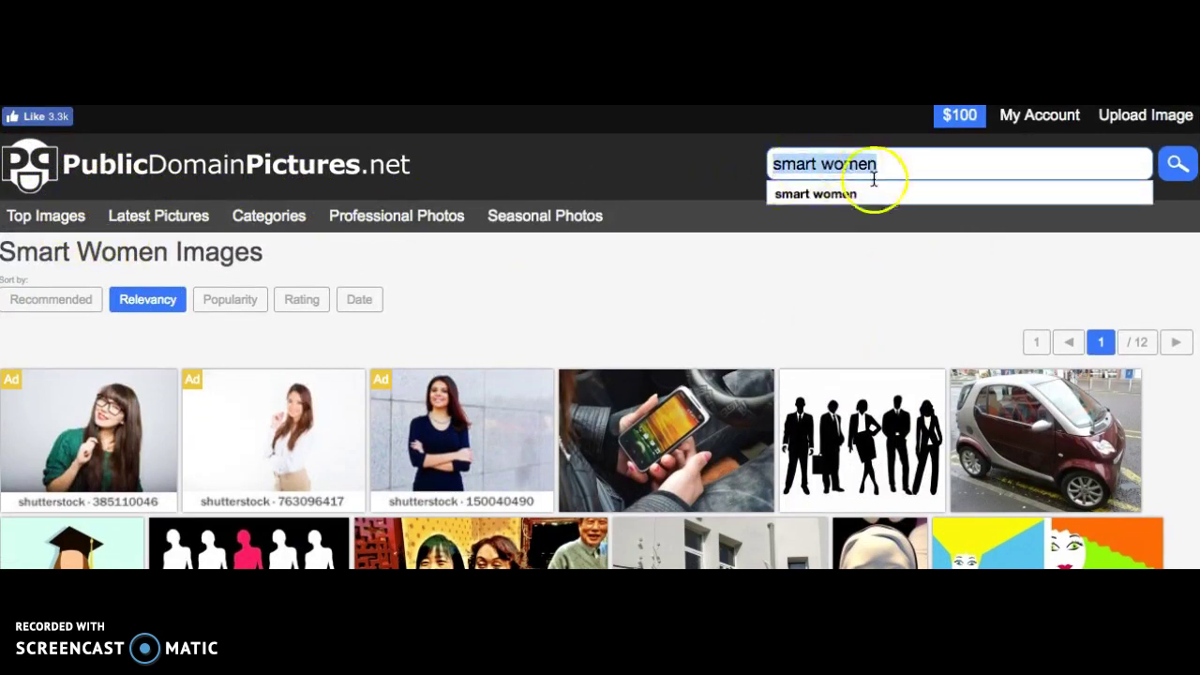
{"action": "left_click", "coordinate": [875, 166]}
{"action": "scroll", "coordinate": [815, 295], "scroll_direction": "down", "scroll_amount": 2}
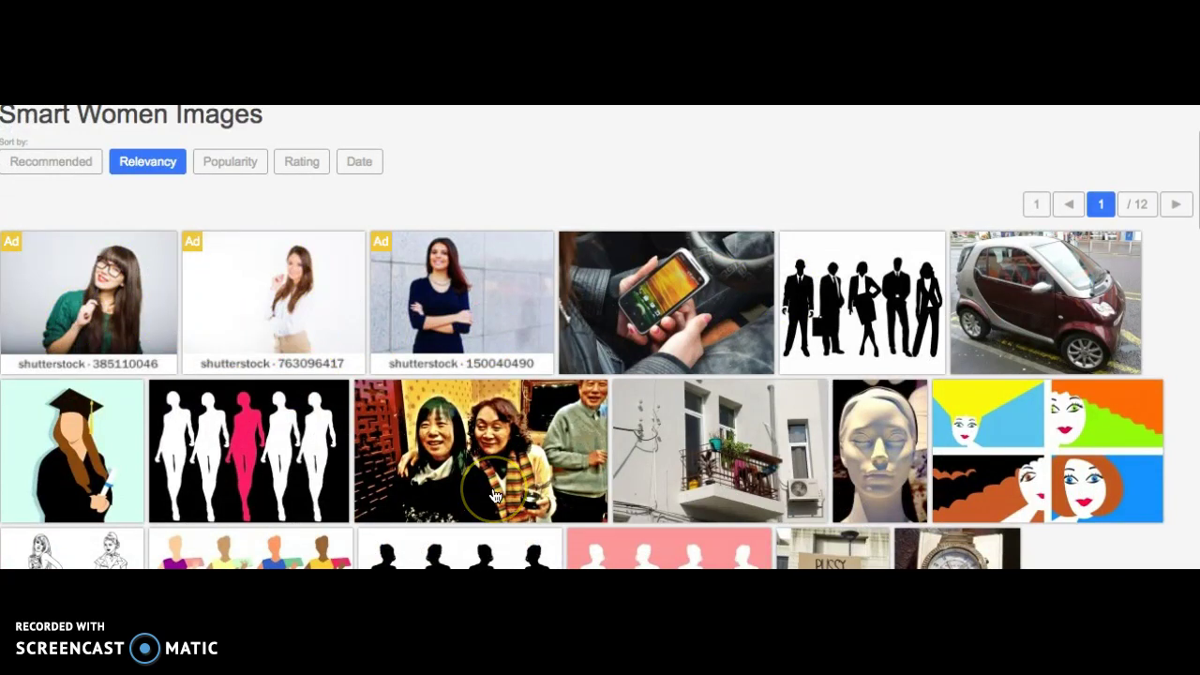
{"action": "scroll", "coordinate": [495, 495], "scroll_direction": "down", "scroll_amount": 1}
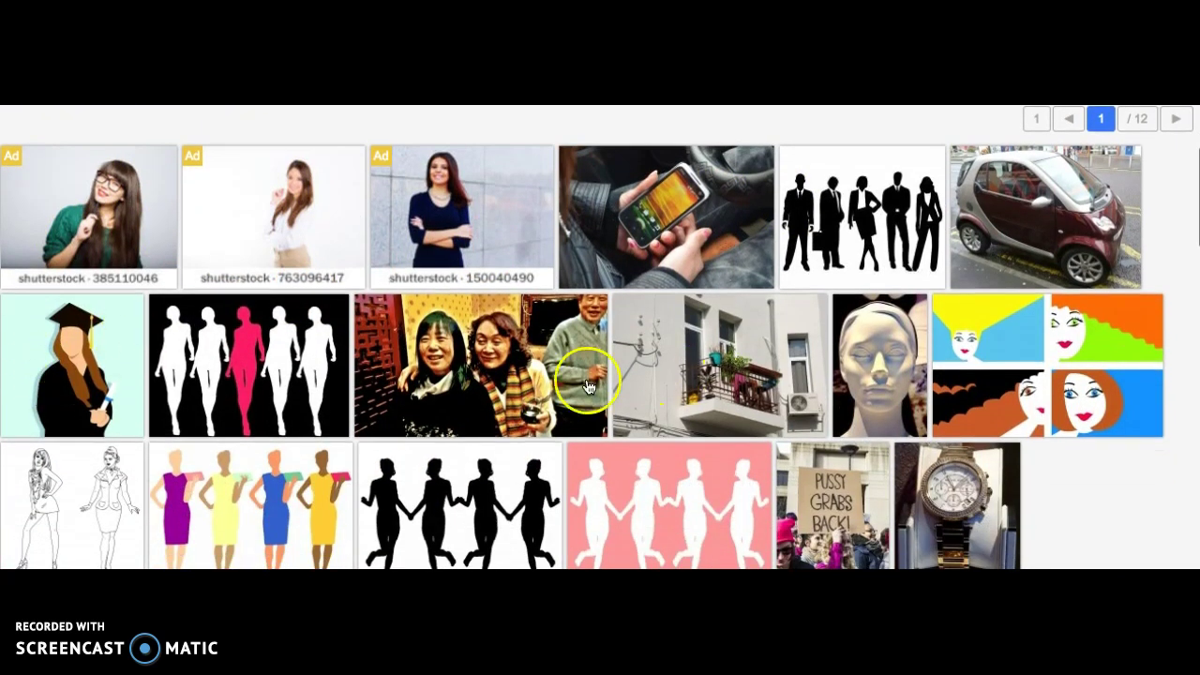
{"action": "left_click_drag", "start_coordinate": [304, 346], "coordinate": [161, 558]}
{"action": "left_click", "coordinate": [241, 367]}
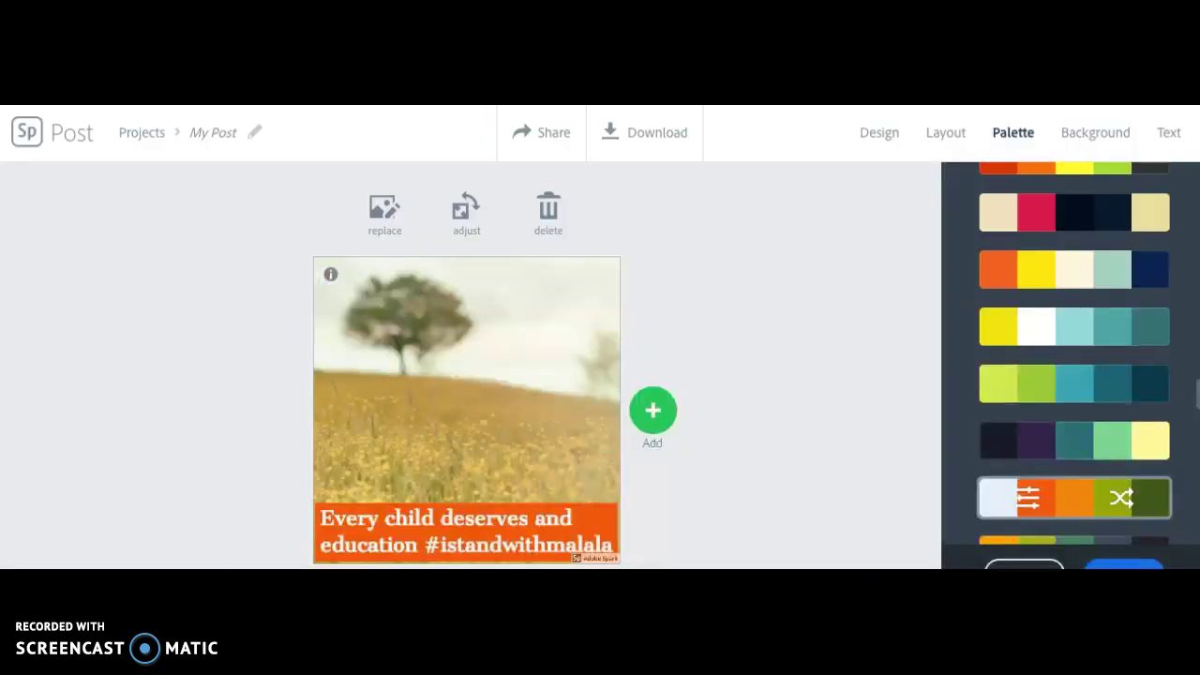
Replace the background photo by uploading one-in-5-women.jpg from the Desktop
{"action": "left_click", "coordinate": [385, 204]}
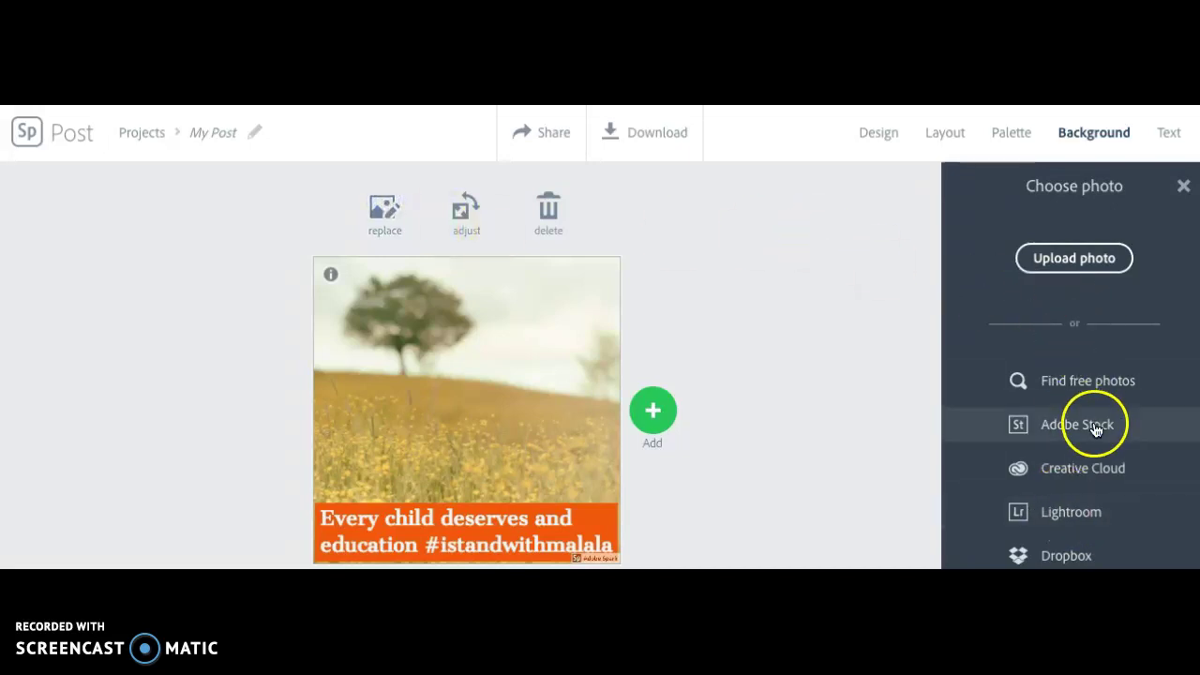
{"action": "left_click", "coordinate": [1087, 382]}
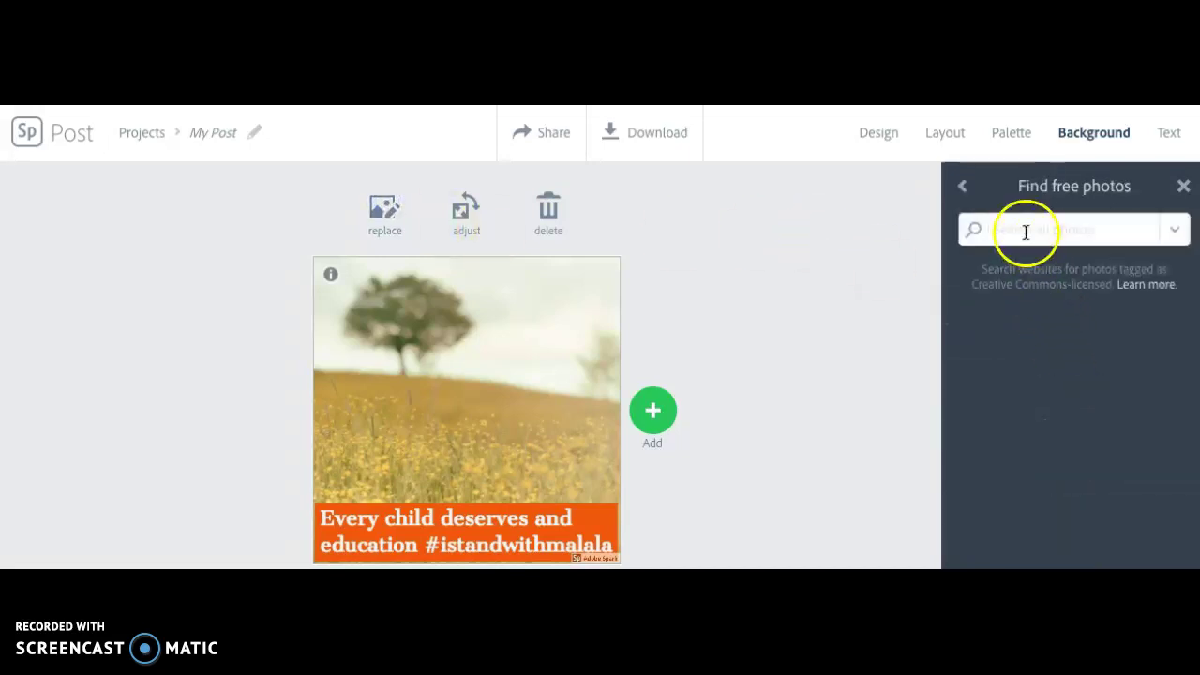
{"action": "left_click", "coordinate": [963, 189]}
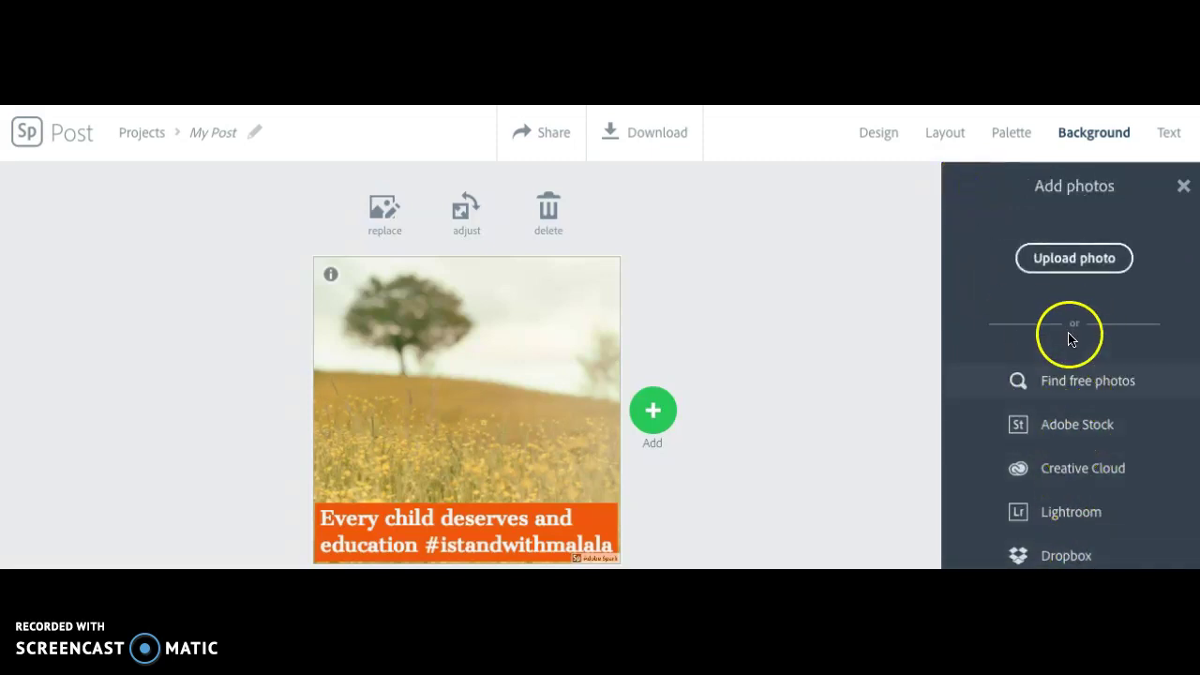
{"action": "left_click", "coordinate": [1067, 380]}
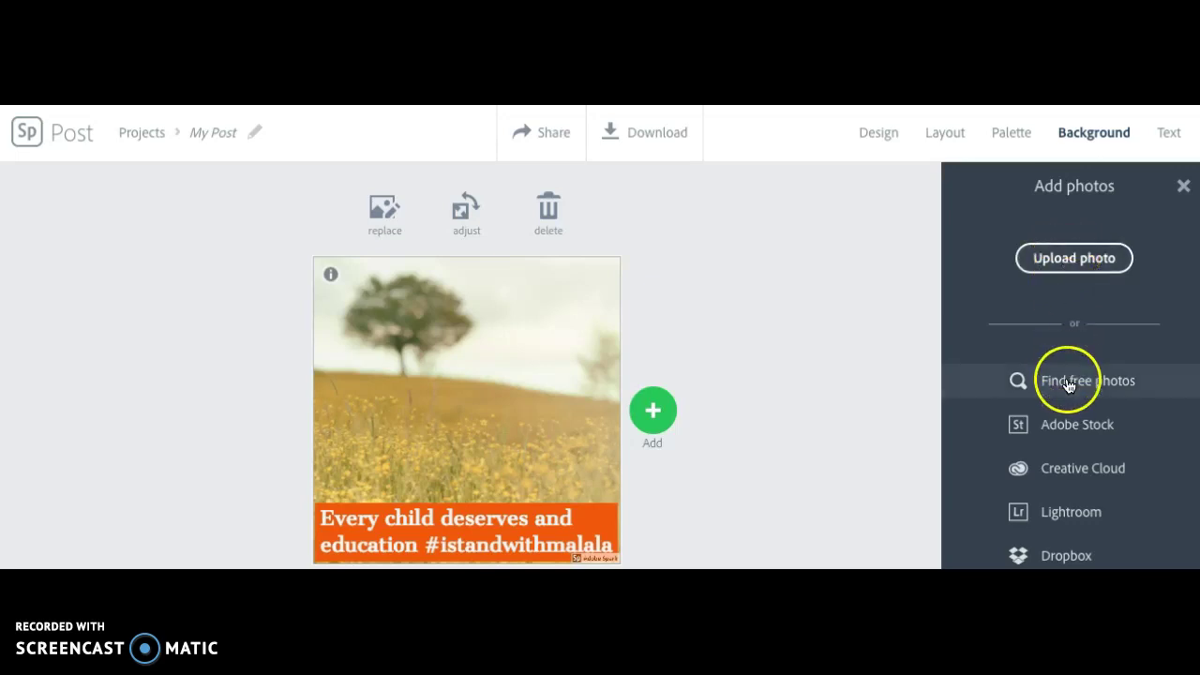
{"action": "left_click", "coordinate": [1071, 255]}
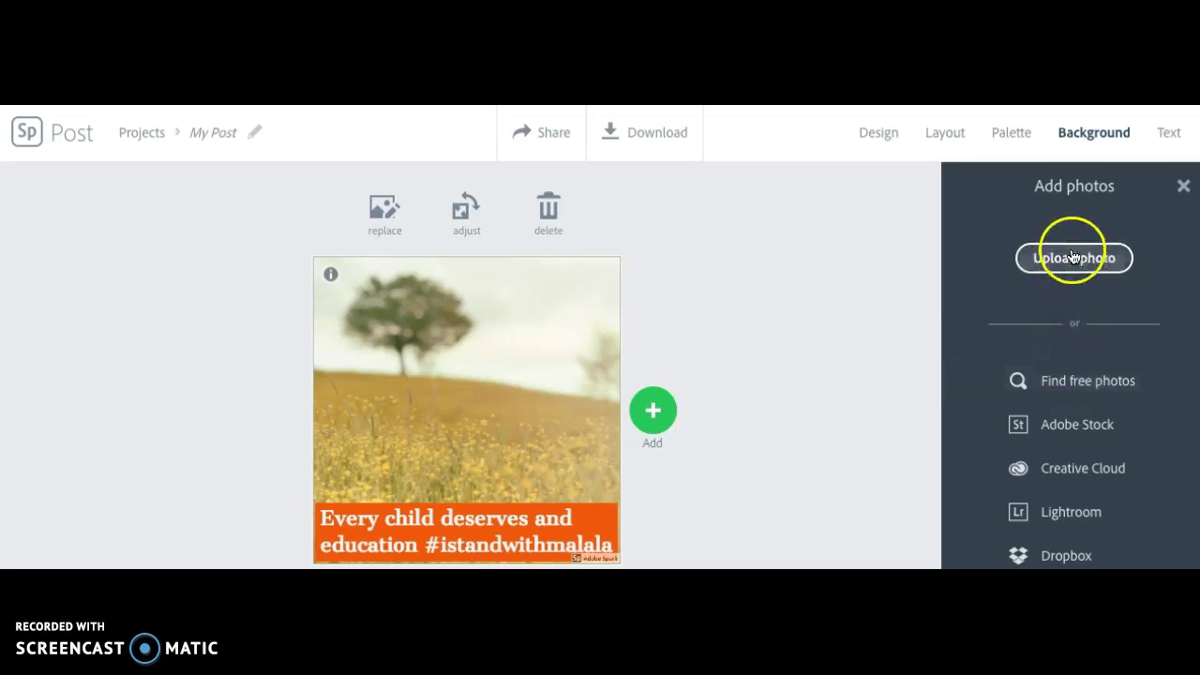
{"action": "left_click", "coordinate": [683, 255]}
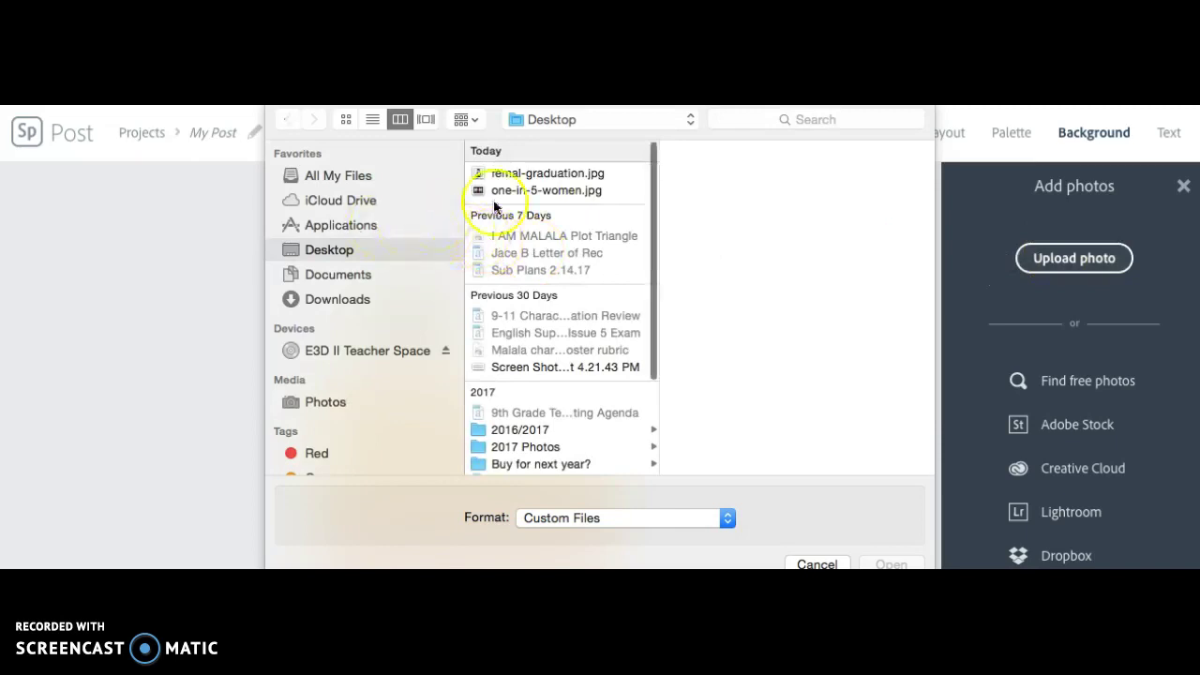
{"action": "left_click", "coordinate": [544, 190]}
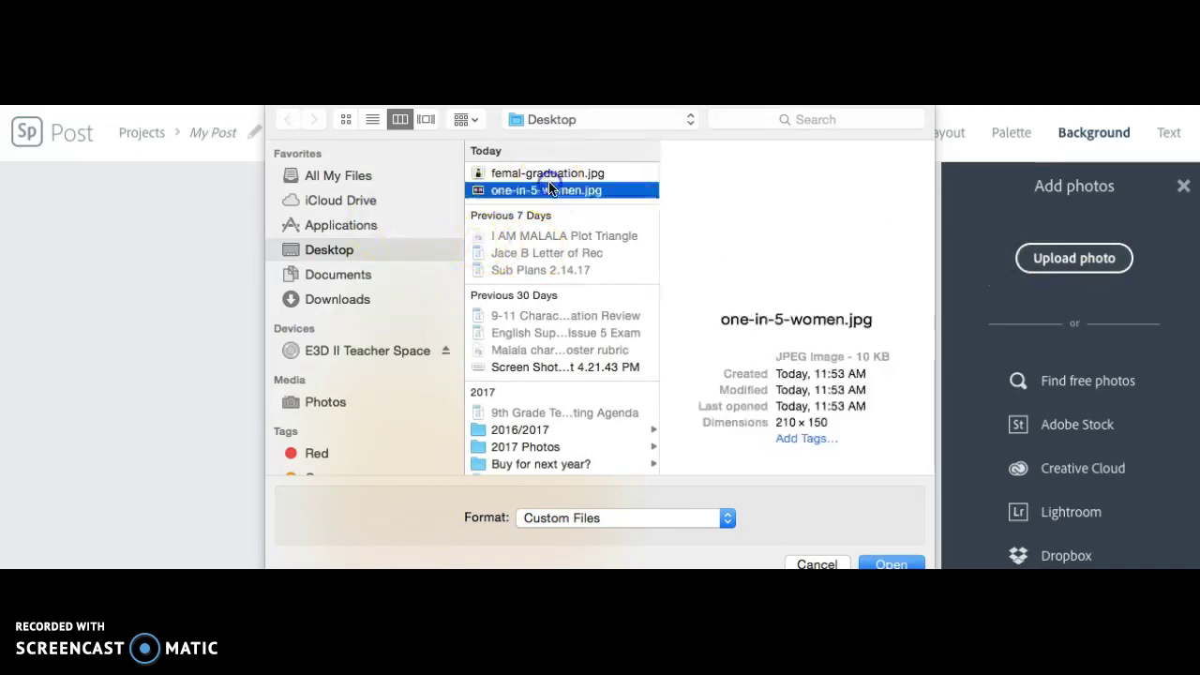
{"action": "left_click", "coordinate": [891, 563]}
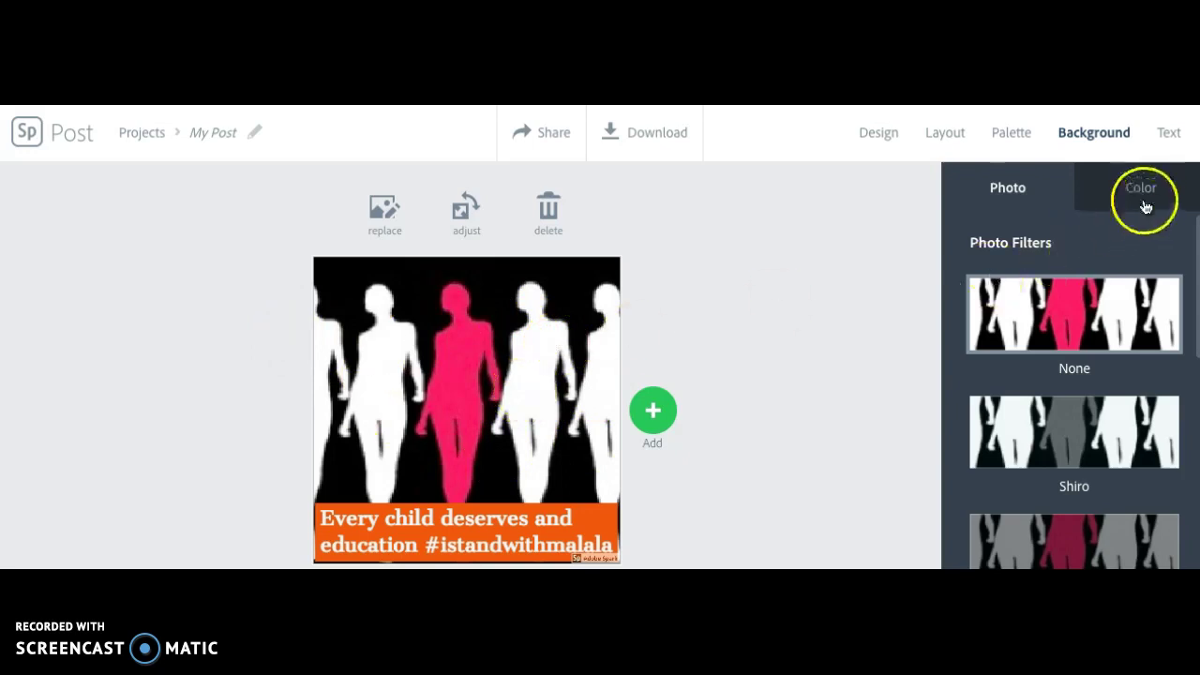
Apply the two-cell layout with a large photo area above a narrower caption band
{"action": "left_click", "coordinate": [1010, 140]}
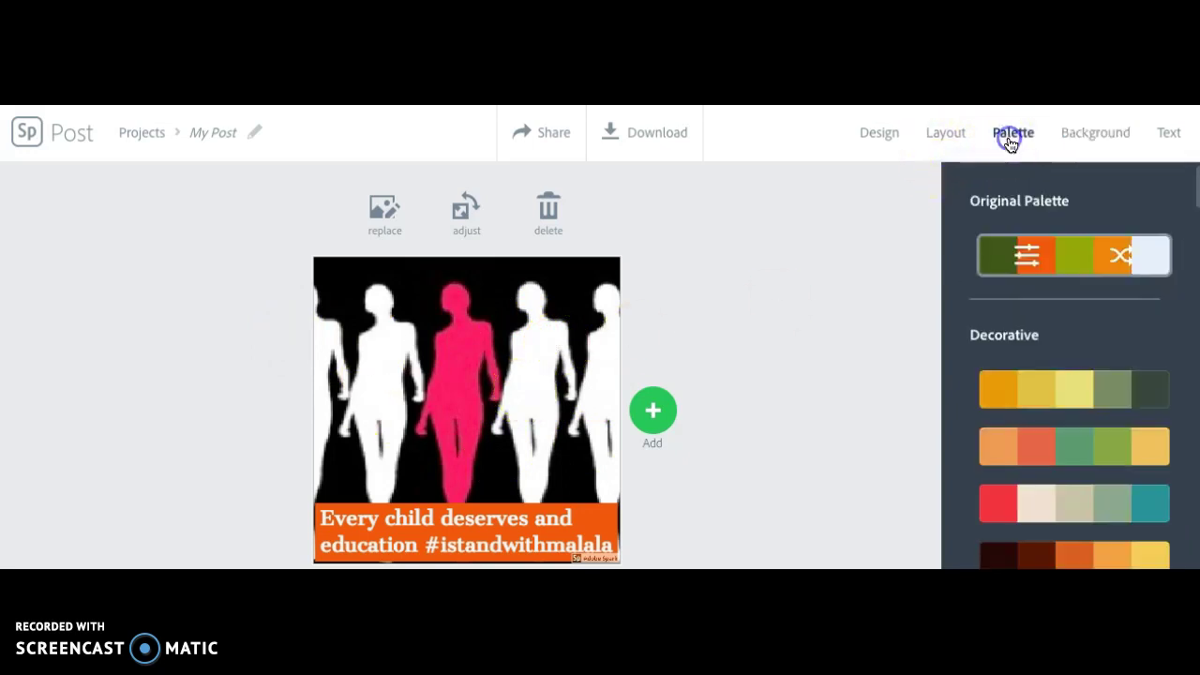
{"action": "left_click", "coordinate": [954, 131]}
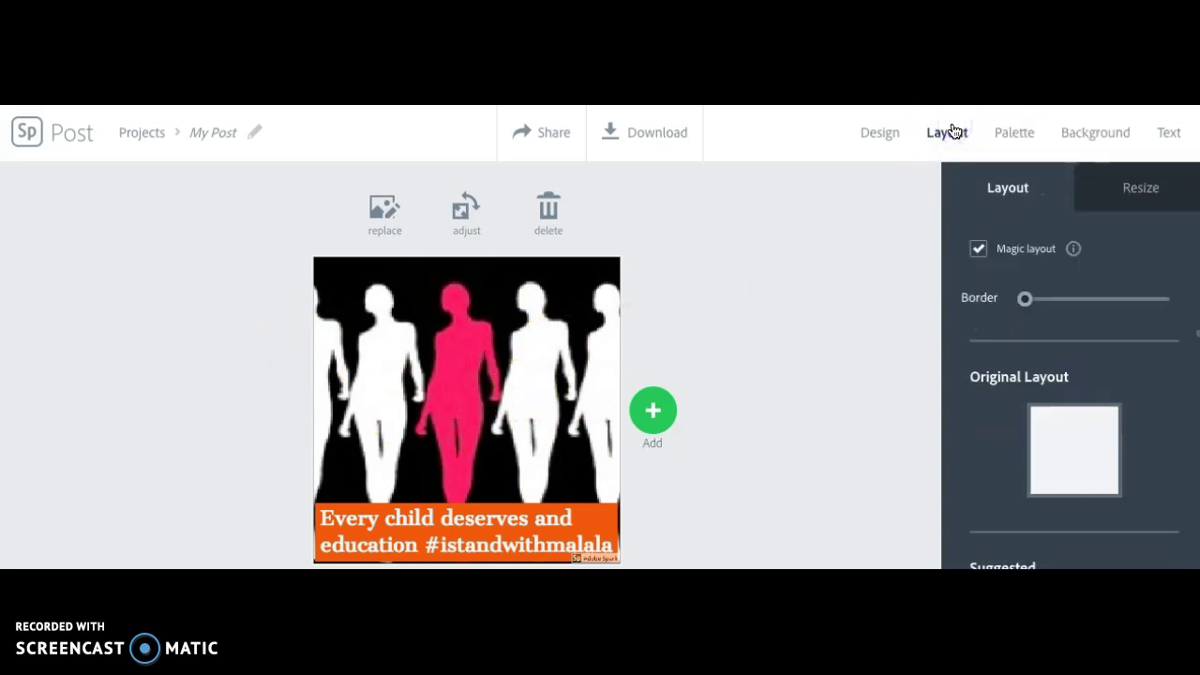
{"action": "scroll", "coordinate": [1097, 354], "scroll_direction": "down", "scroll_amount": 3}
{"action": "left_click", "coordinate": [1098, 354]}
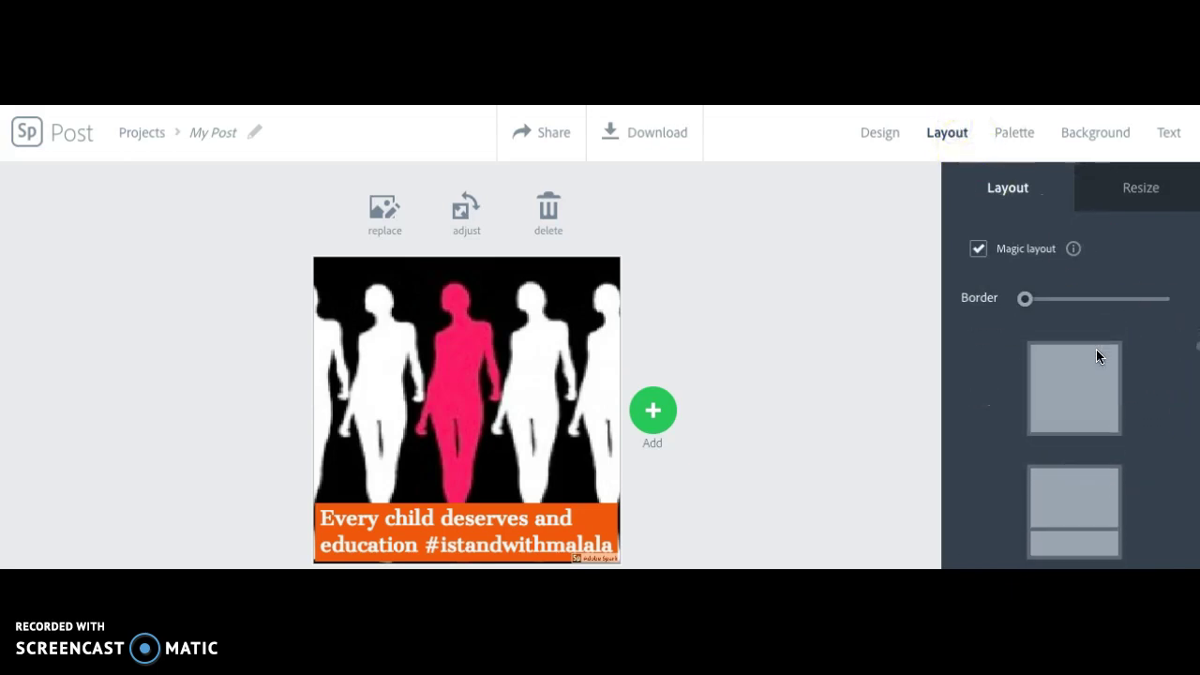
{"action": "left_click", "coordinate": [1092, 413]}
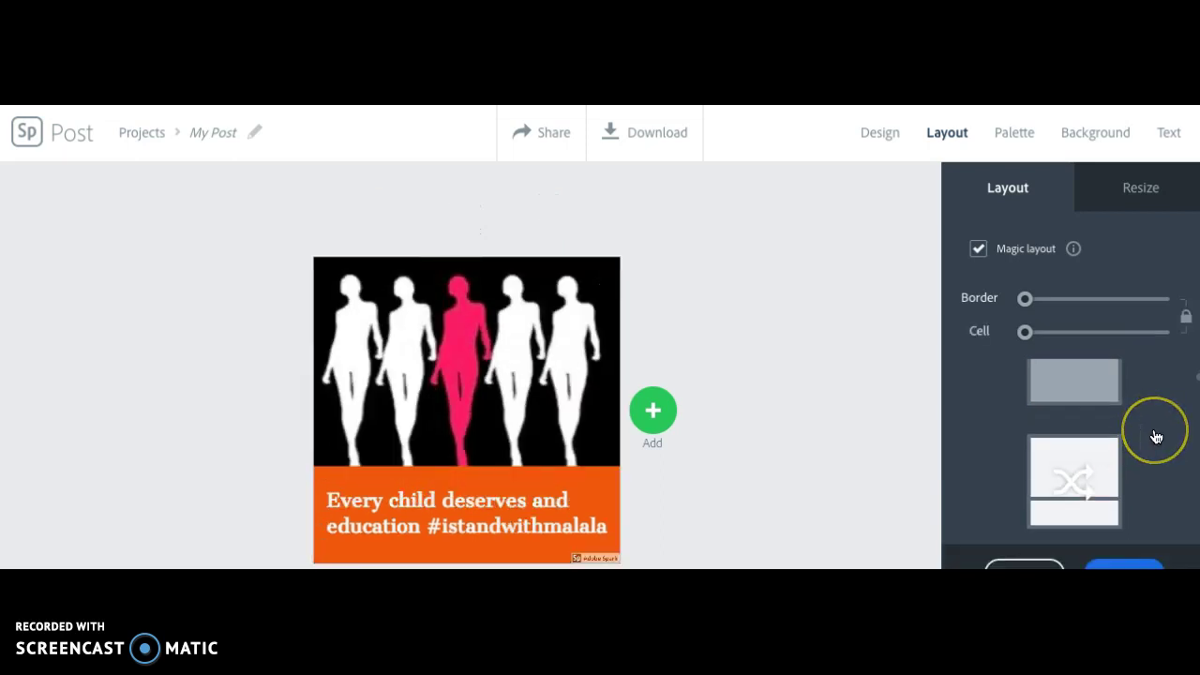
Lower the divider between photo and caption so the orange band shrinks to fit the two-line text
{"action": "left_click", "coordinate": [688, 494]}
{"action": "left_click", "coordinate": [601, 489]}
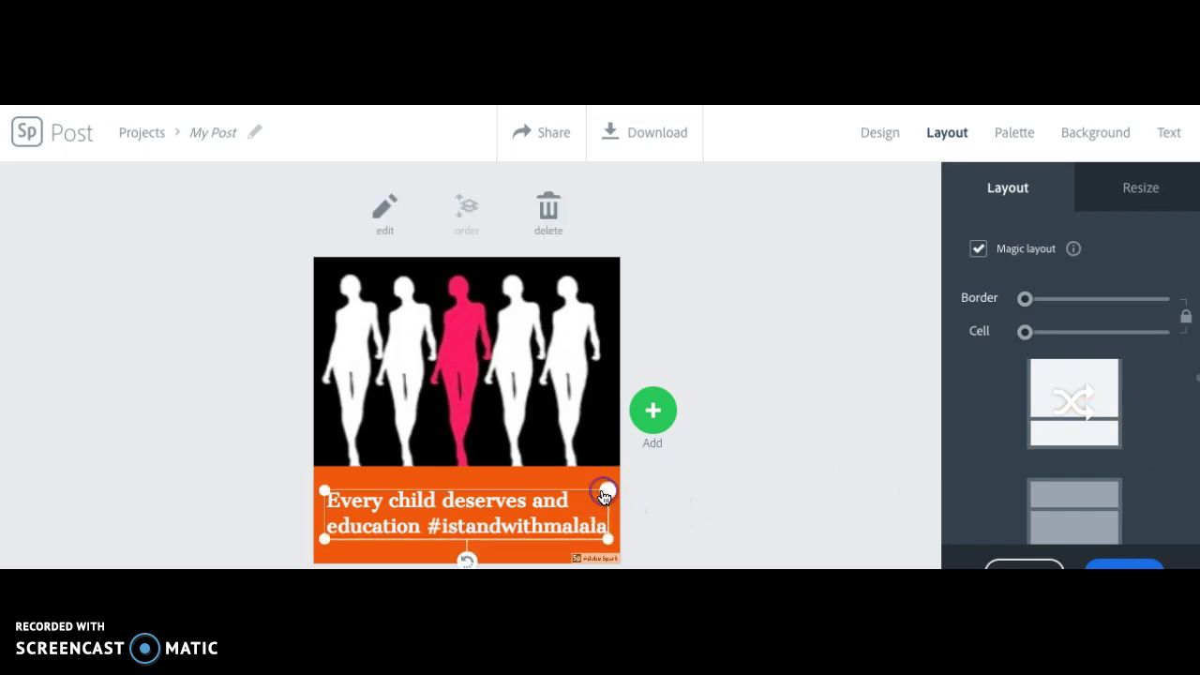
{"action": "left_click", "coordinate": [536, 473]}
{"action": "left_click_drag", "start_coordinate": [489, 464], "coordinate": [486, 507]}
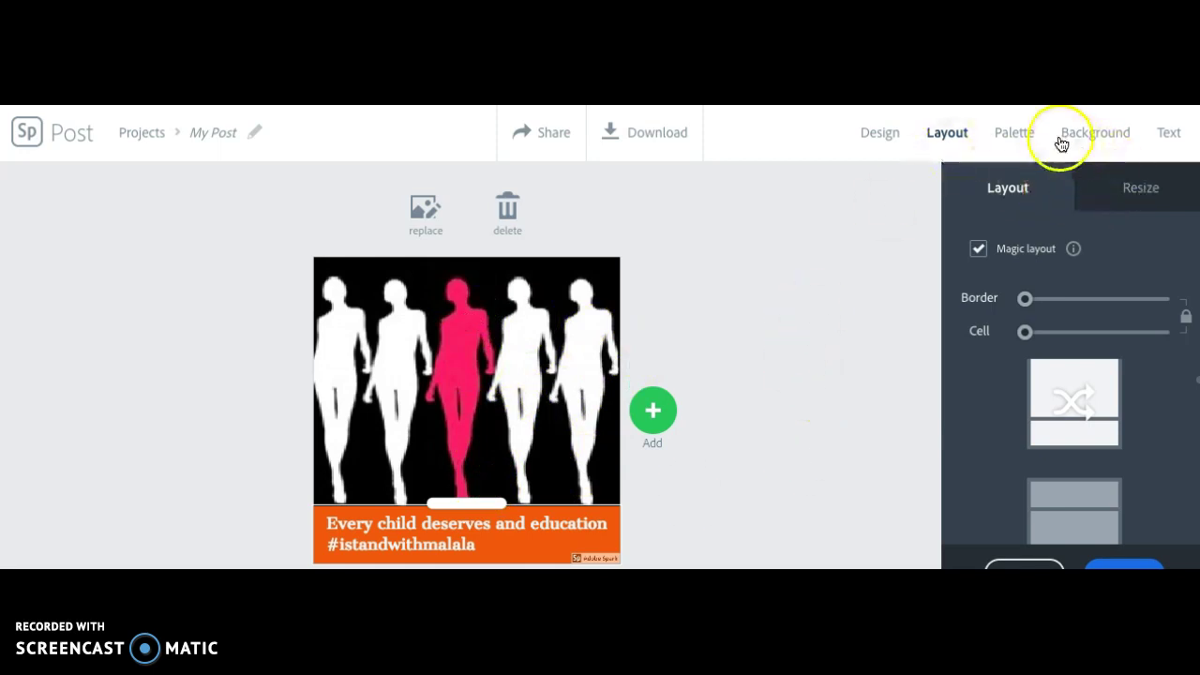
Check the palette and design options, and download the finished post as an image
{"action": "left_click", "coordinate": [1008, 134]}
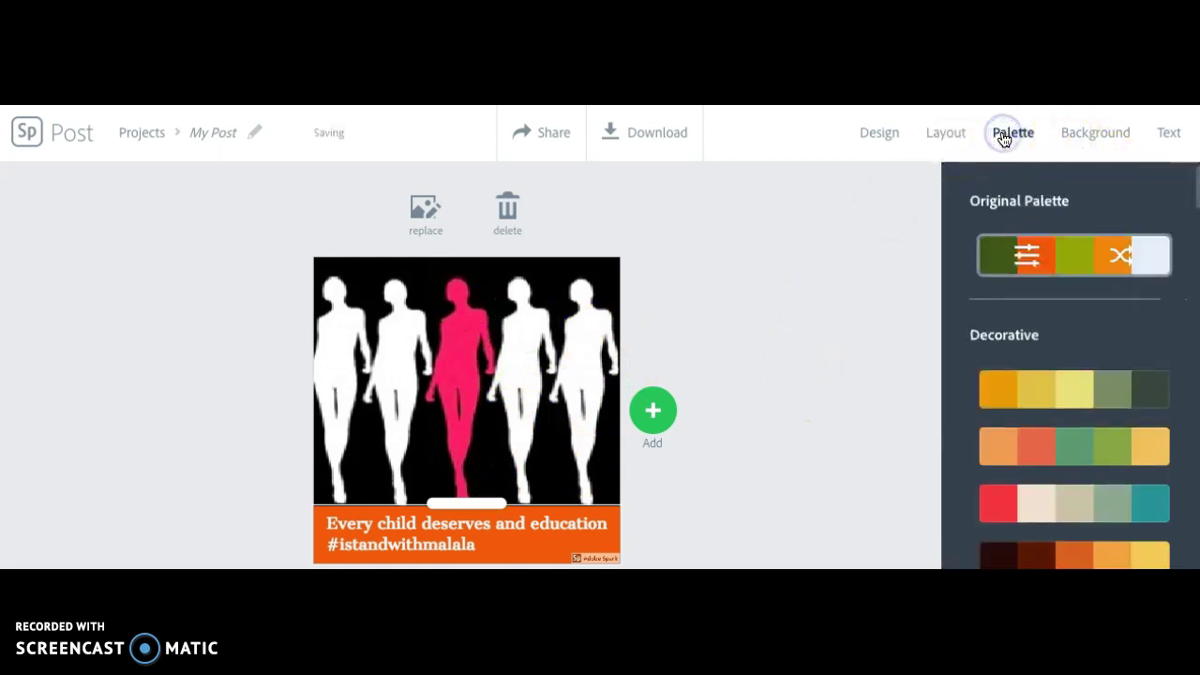
{"action": "left_click", "coordinate": [884, 133]}
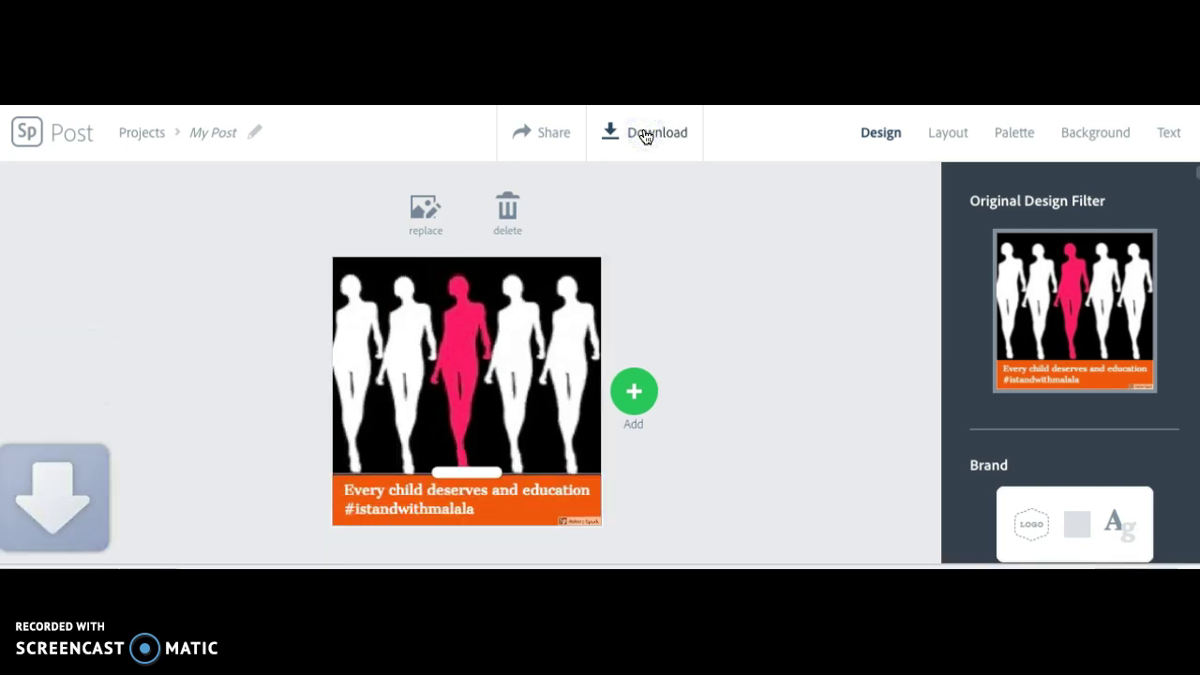
{"action": "left_click", "coordinate": [1119, 522]}
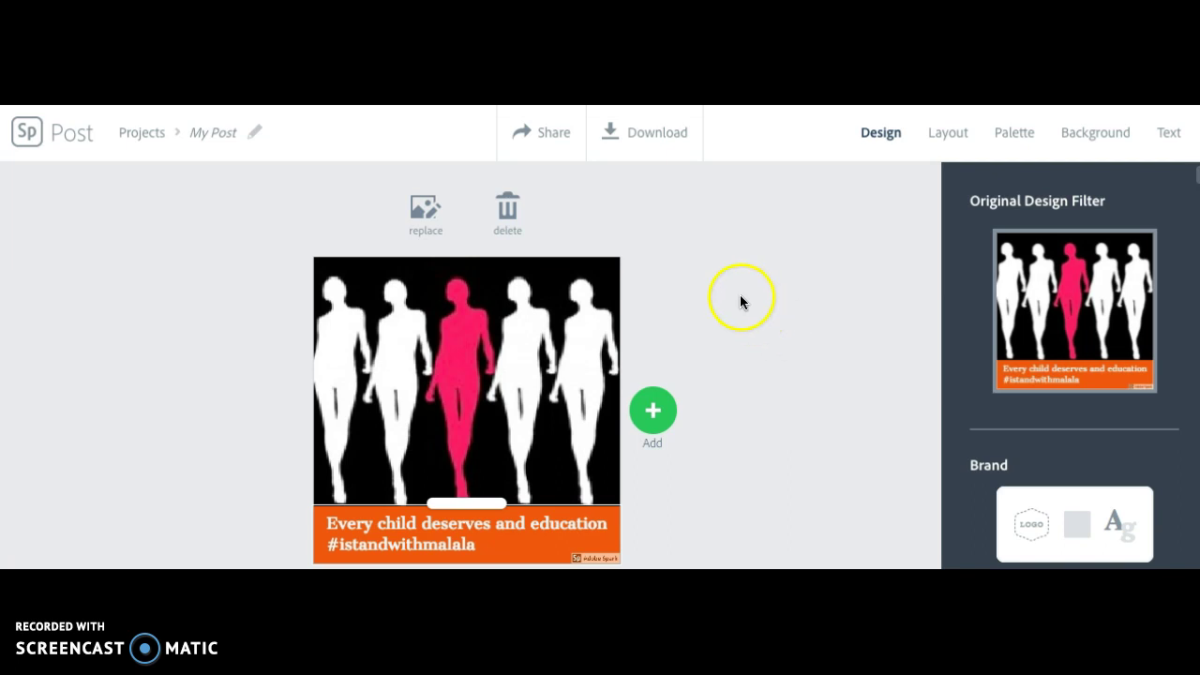
Start sharing the post, retitle it with the author's surname followed by "Instagram", and set the category to Education
{"action": "left_click", "coordinate": [549, 145]}
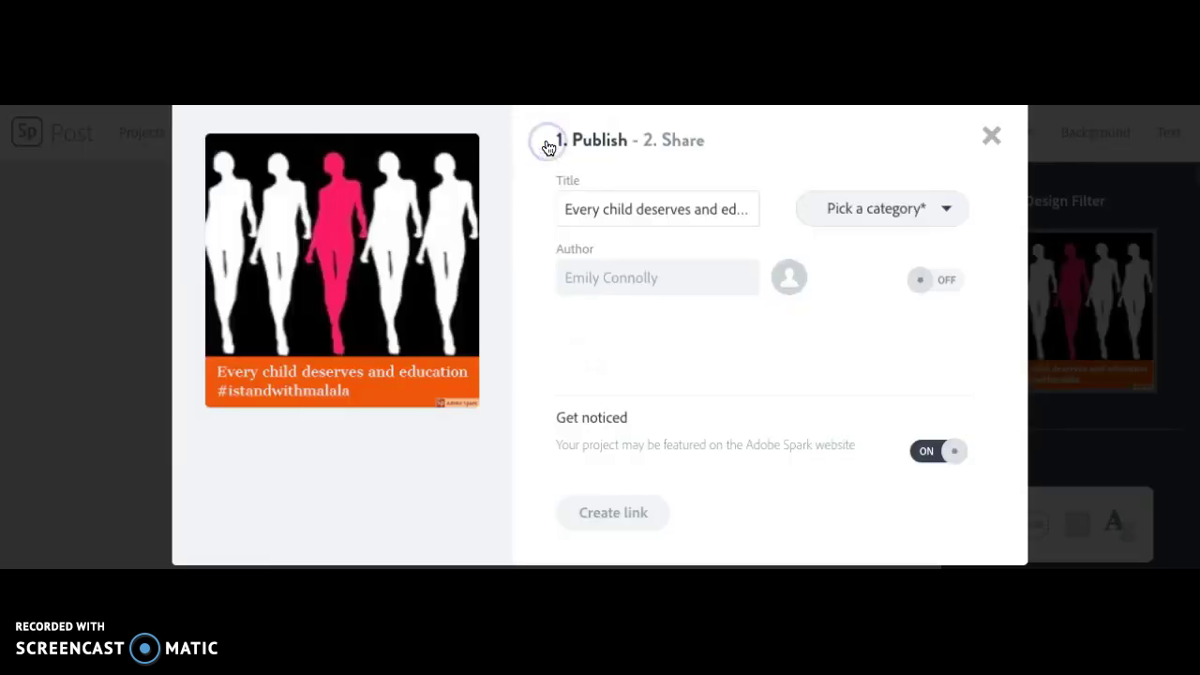
{"action": "left_click", "coordinate": [650, 209]}
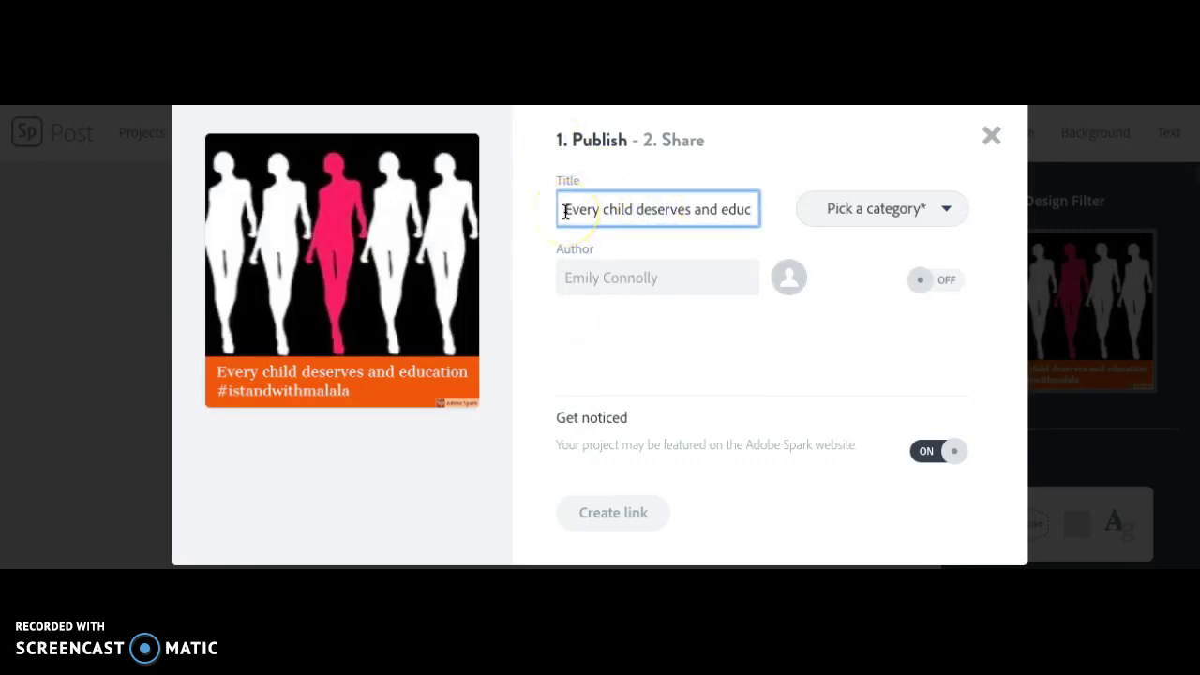
{"action": "left_click_drag", "start_coordinate": [565, 211], "coordinate": [775, 225]}
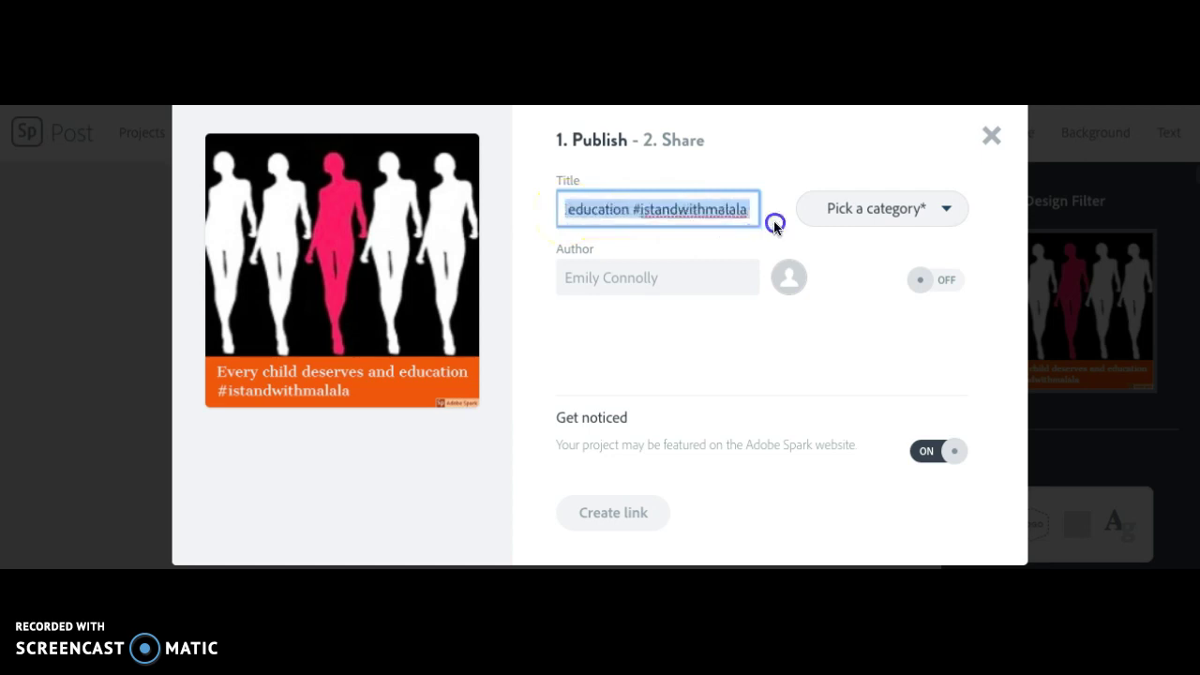
{"action": "key", "text": "BackSpace"}
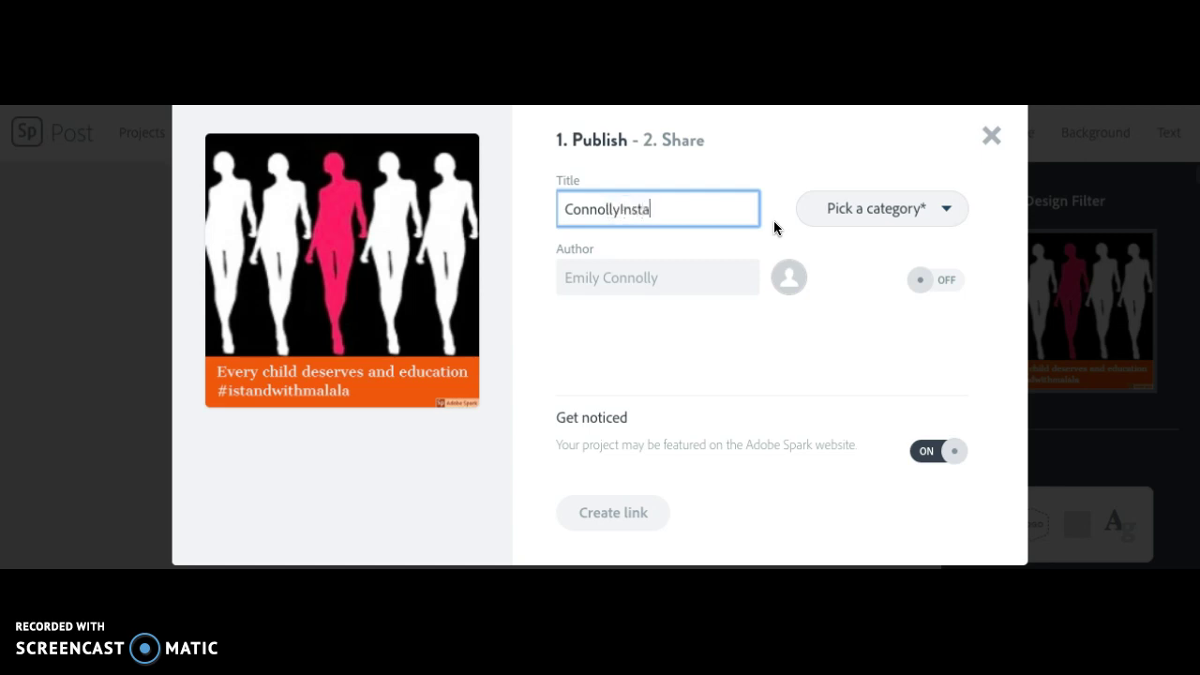
{"action": "left_click", "coordinate": [831, 208]}
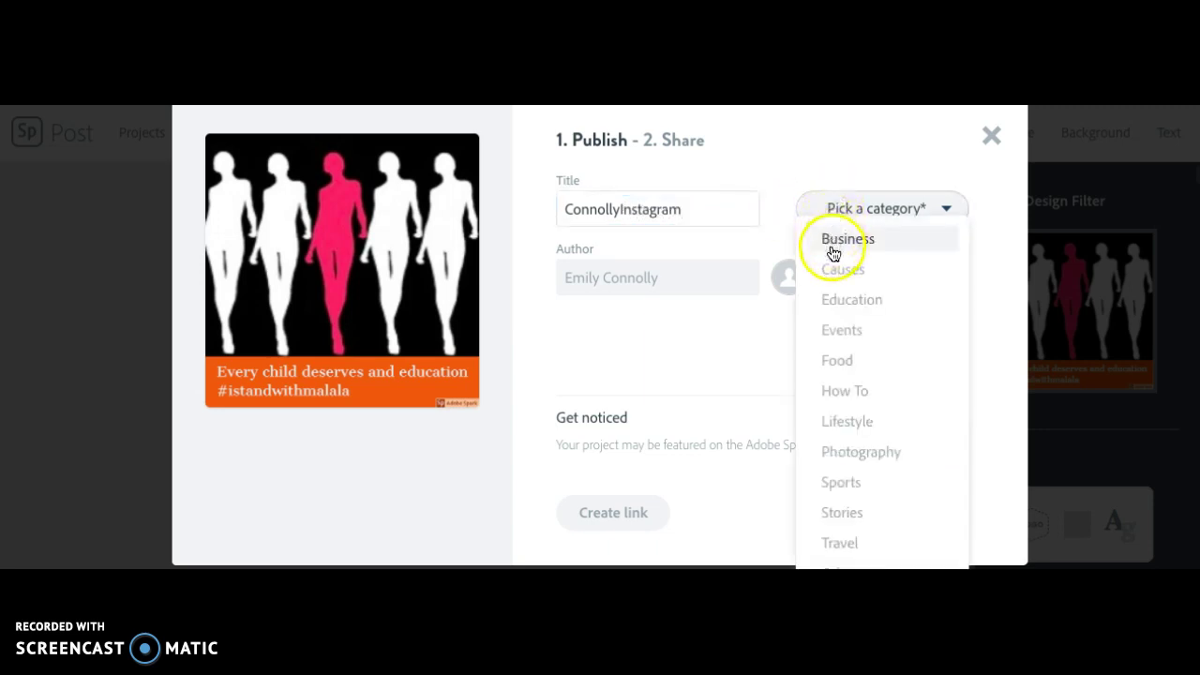
{"action": "left_click", "coordinate": [868, 299]}
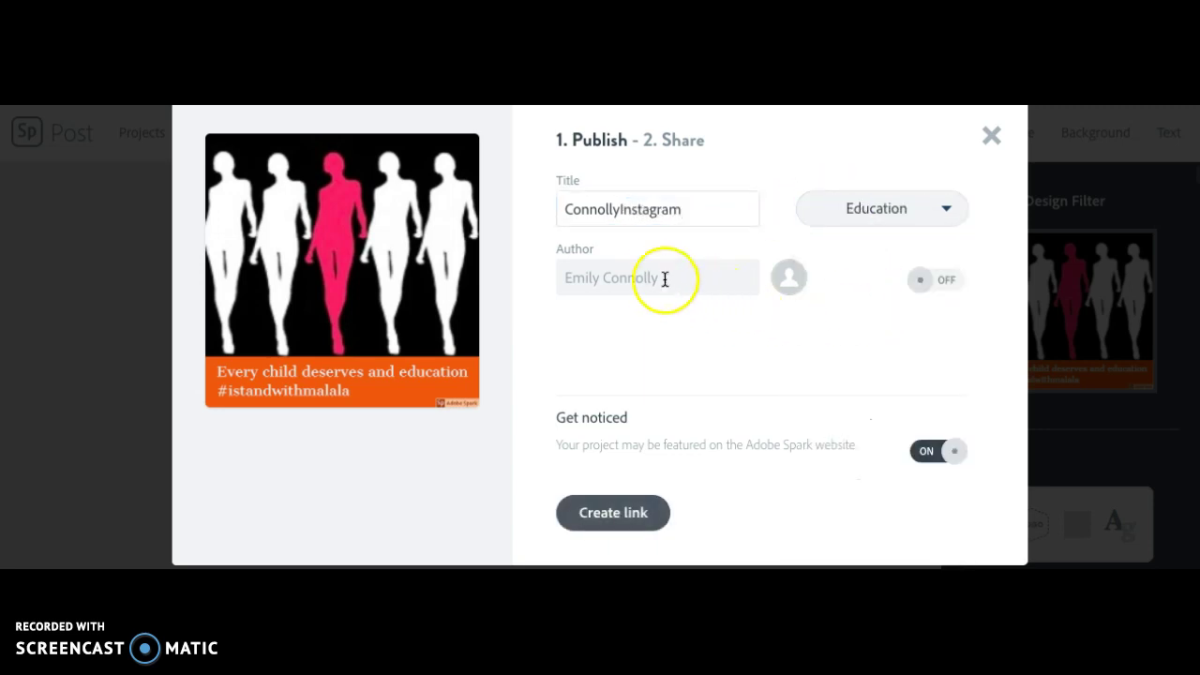
Create the shareable link for the post and copy it to the clipboard
{"action": "left_click", "coordinate": [603, 510]}
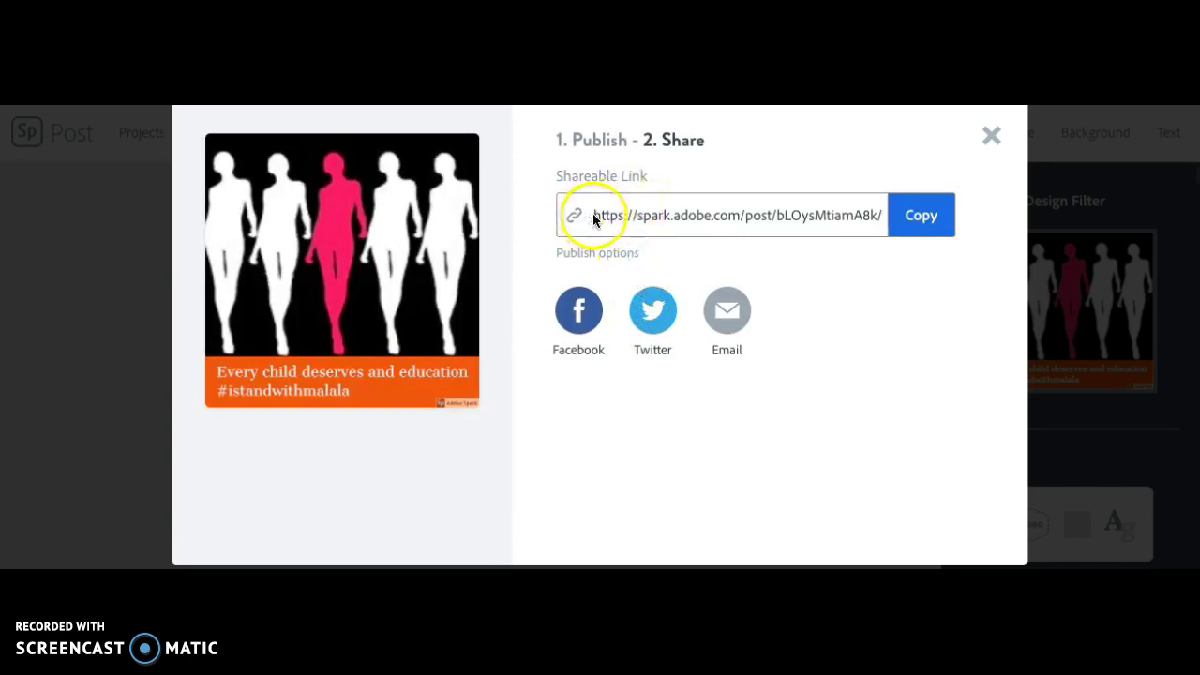
{"action": "left_click", "coordinate": [659, 215]}
{"action": "left_click", "coordinate": [919, 223]}
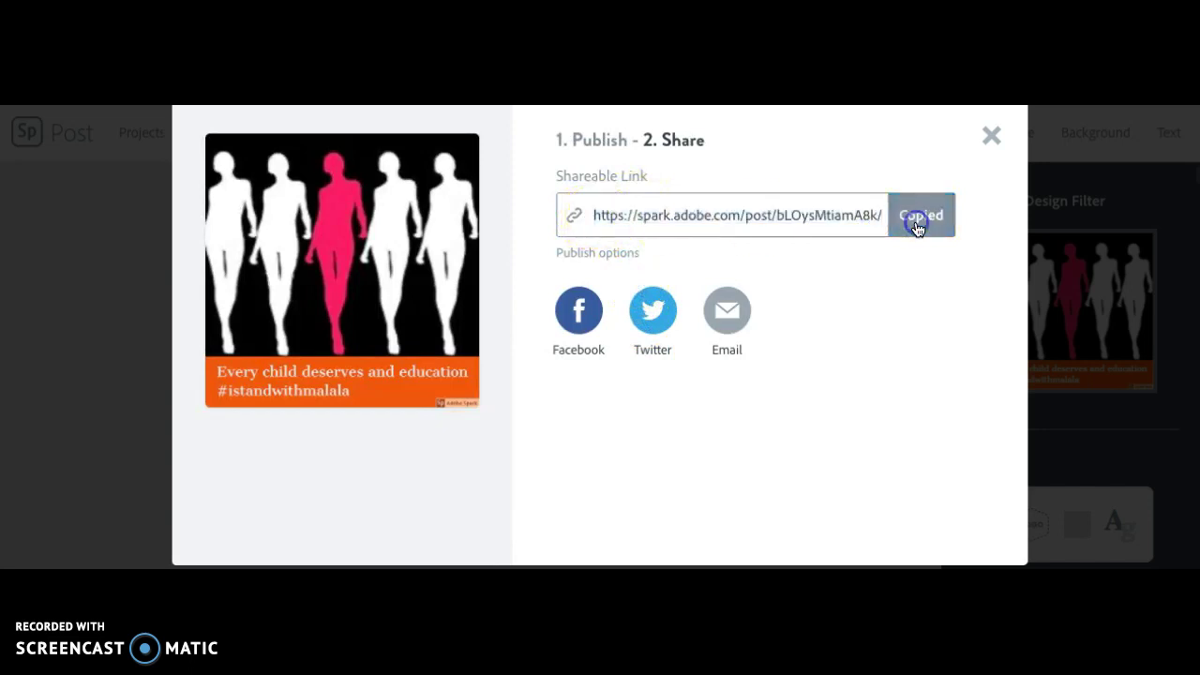